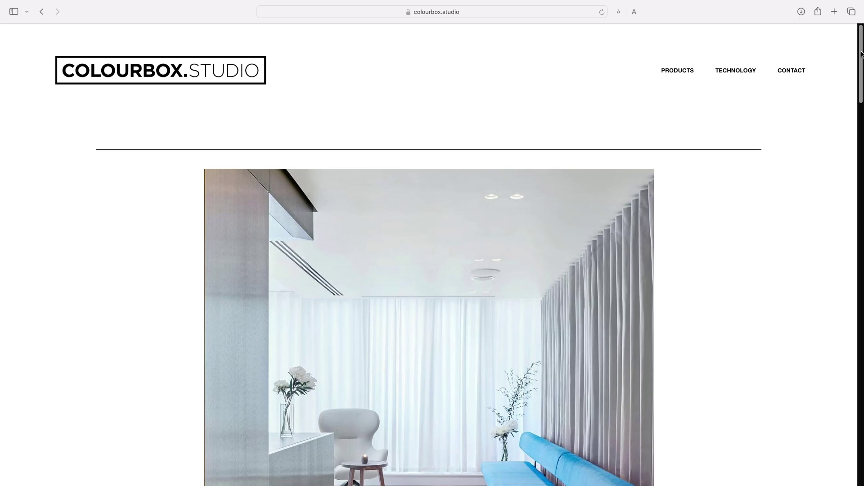
scroll(860, 54, down, 3)
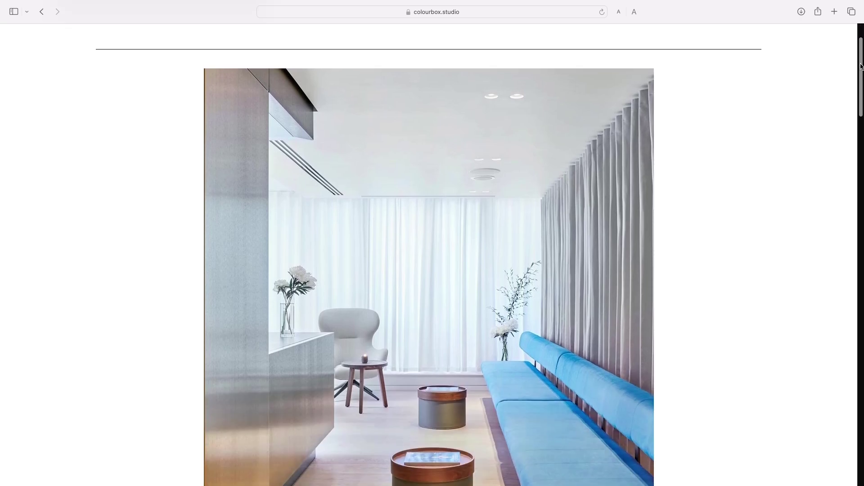
scroll(860, 57, down, 1)
scroll(861, 62, down, 2)
scroll(861, 64, down, 3)
scroll(861, 65, down, 3)
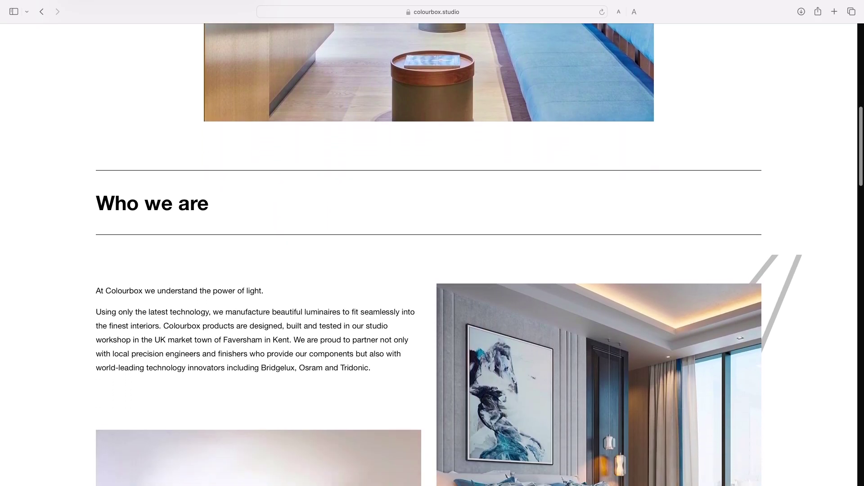
scroll(861, 65, down, 2)
scroll(862, 64, down, 1)
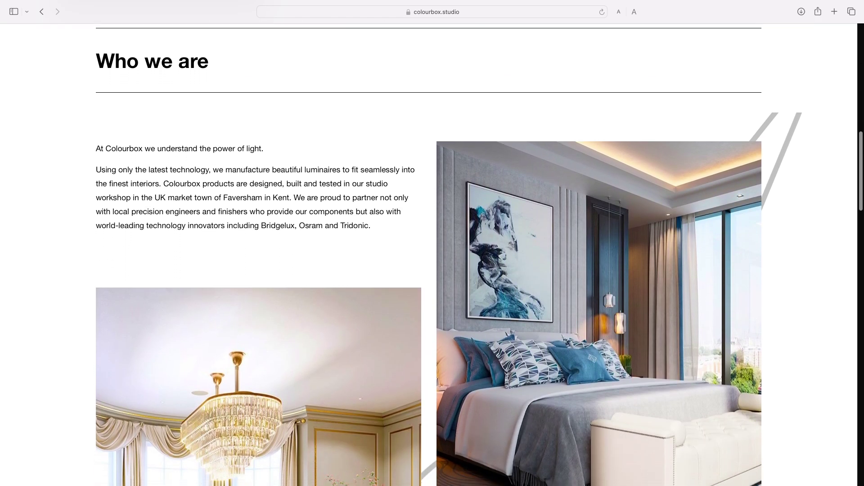
scroll(862, 64, down, 3)
scroll(861, 64, down, 3)
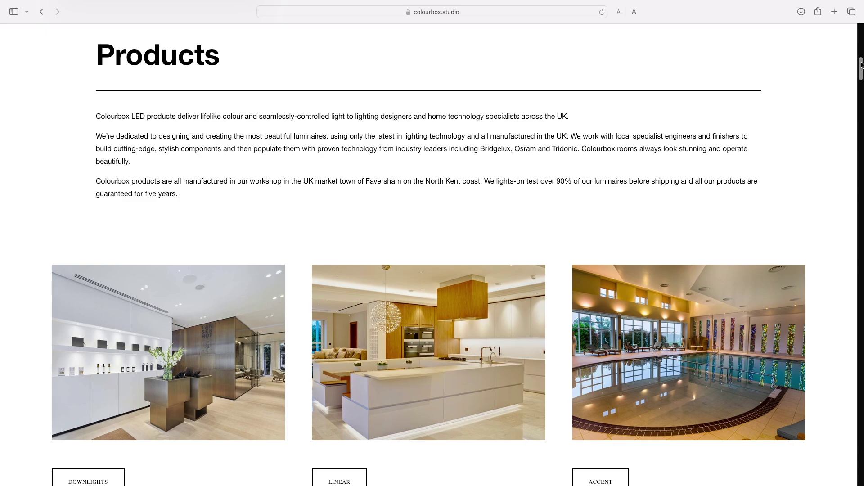
drag(861, 63, 861, 92)
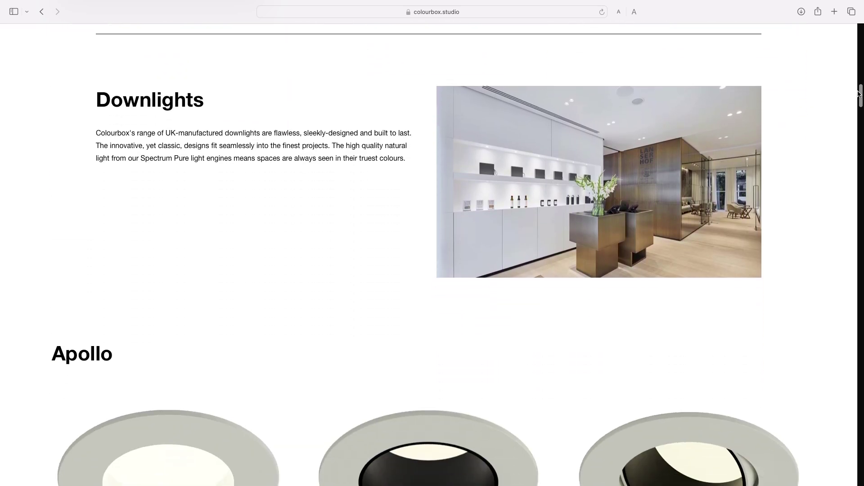
drag(861, 91, 862, 124)
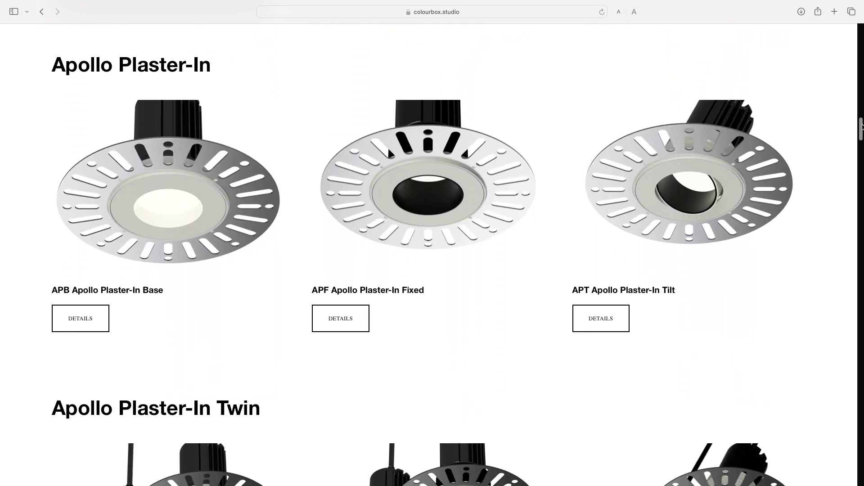
drag(861, 125, 861, 407)
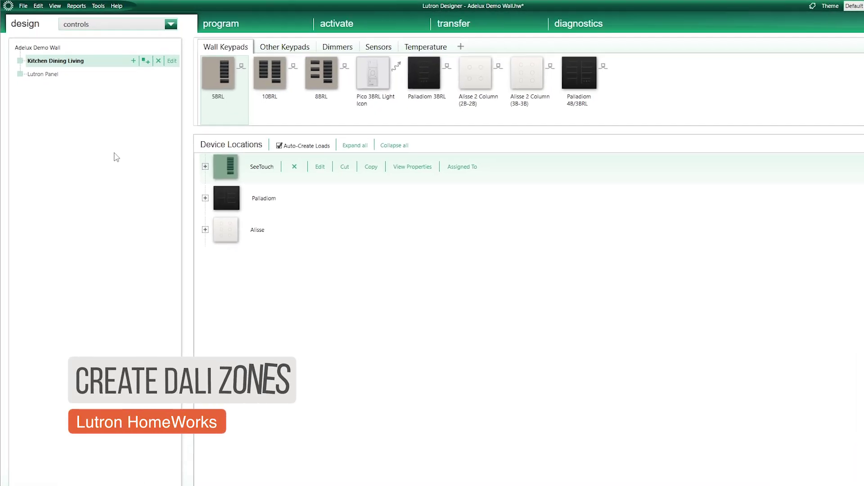
Switch the design view from Controls to Loads for the Kitchen Dining Living room.
click(151, 24)
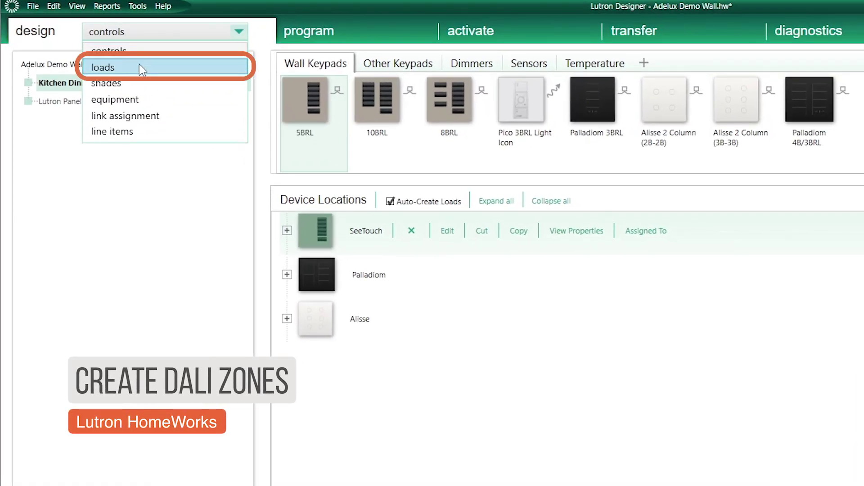
click(121, 67)
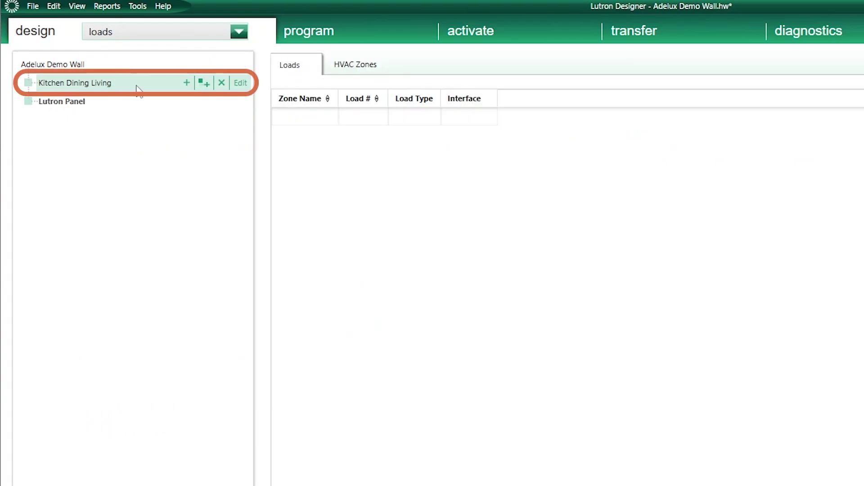
click(291, 115)
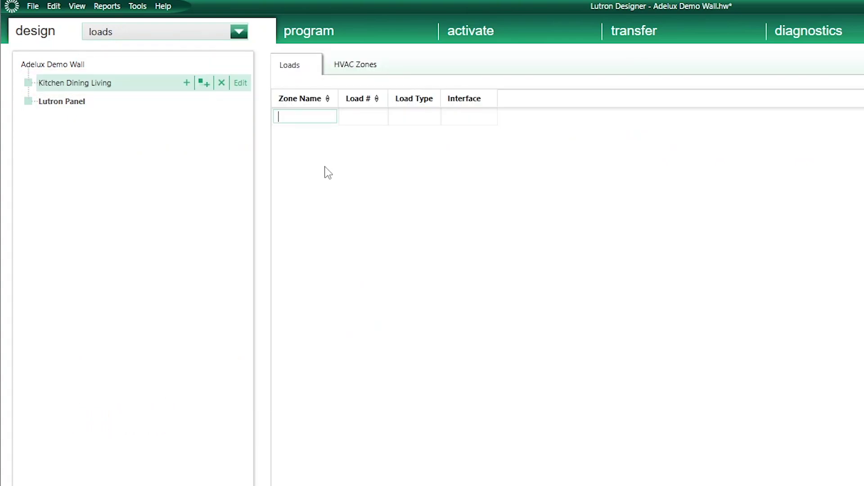
text(LED Strip)
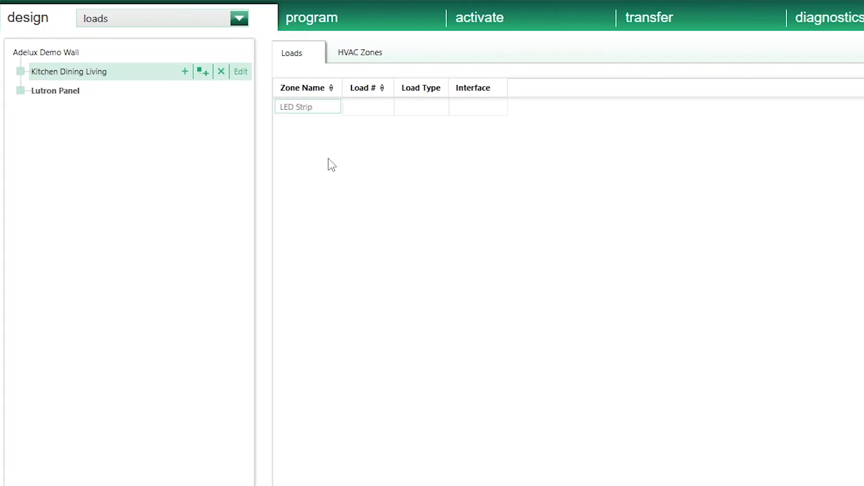
text(windows)
Name the new zone 'LED Strip above Windows' and set its load type to LED DALI.
key(Return)
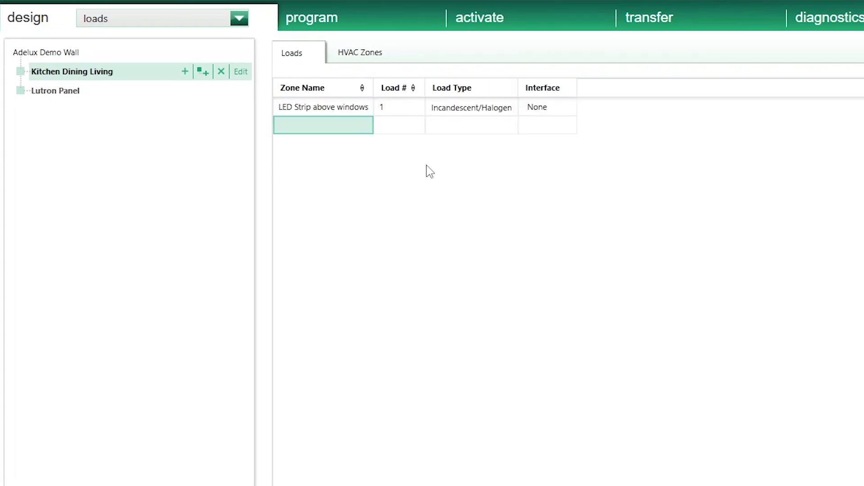
click(491, 110)
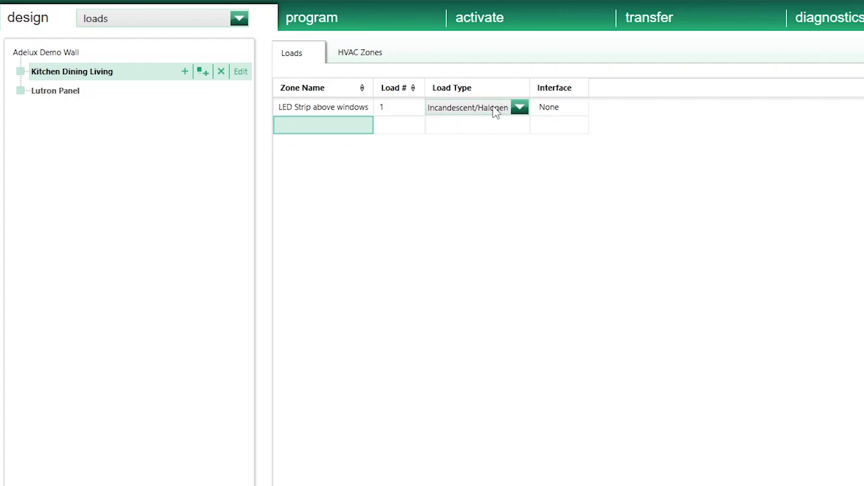
click(519, 110)
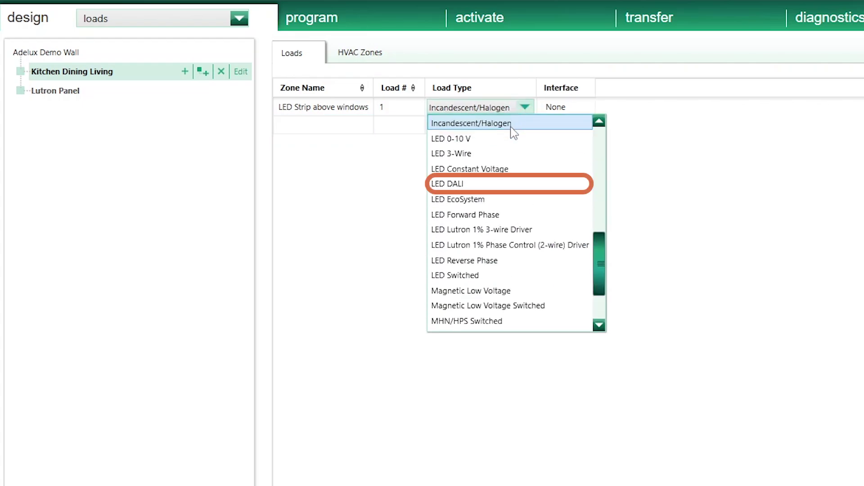
click(476, 185)
mouse_move(398, 108)
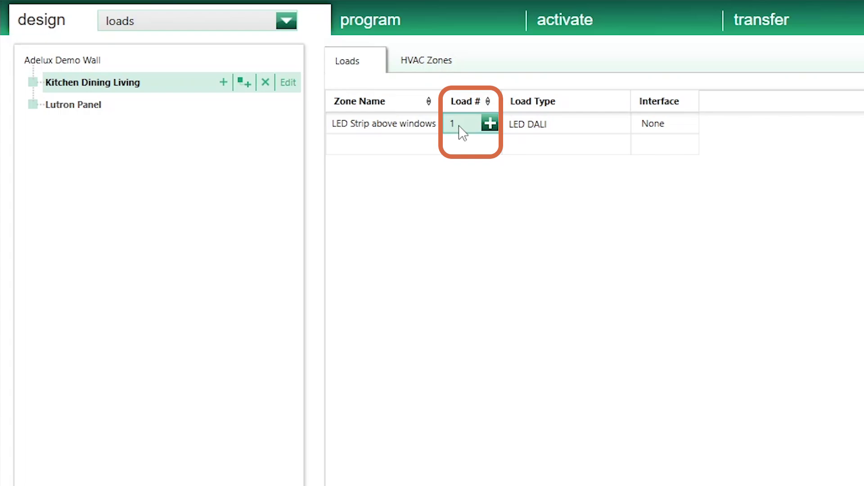
Give the window strip two loads numbered B3-1 and B3-2.
click(463, 125)
text(B3-)
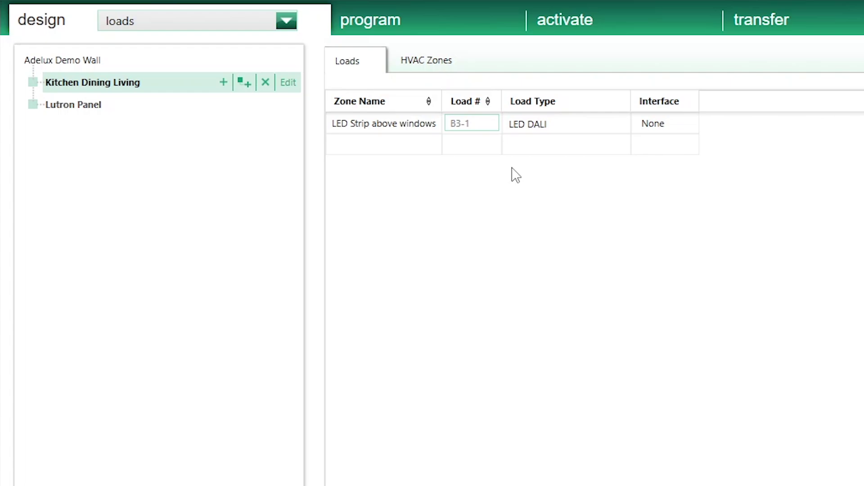
key(Return)
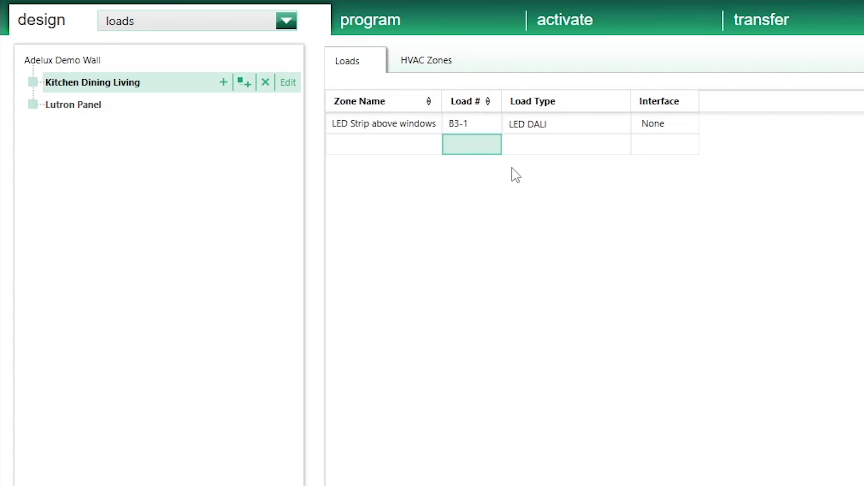
mouse_move(471, 124)
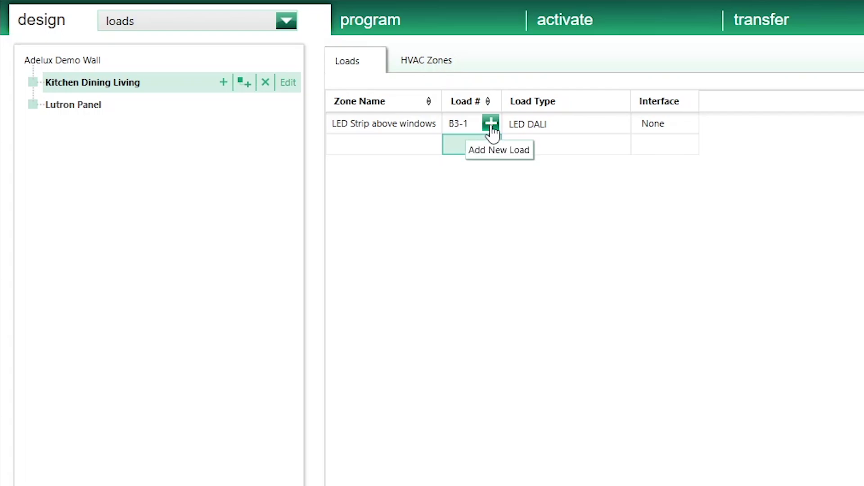
click(491, 125)
click(457, 145)
text(B3-2)
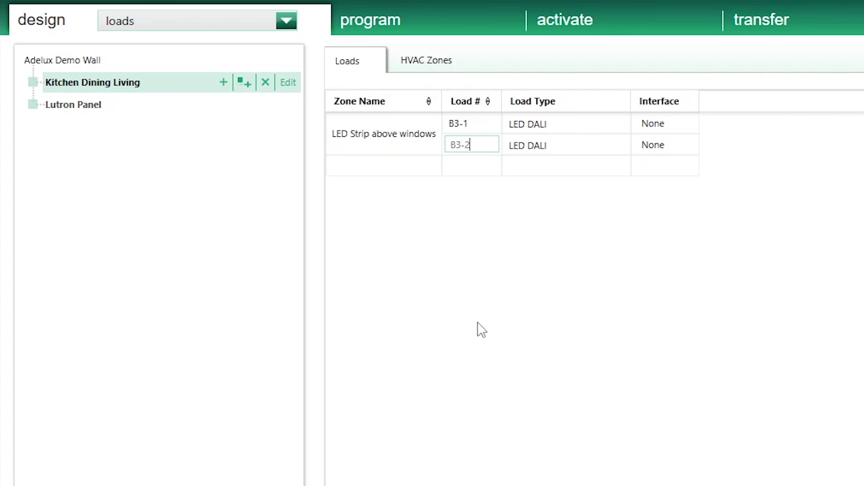
key(Return)
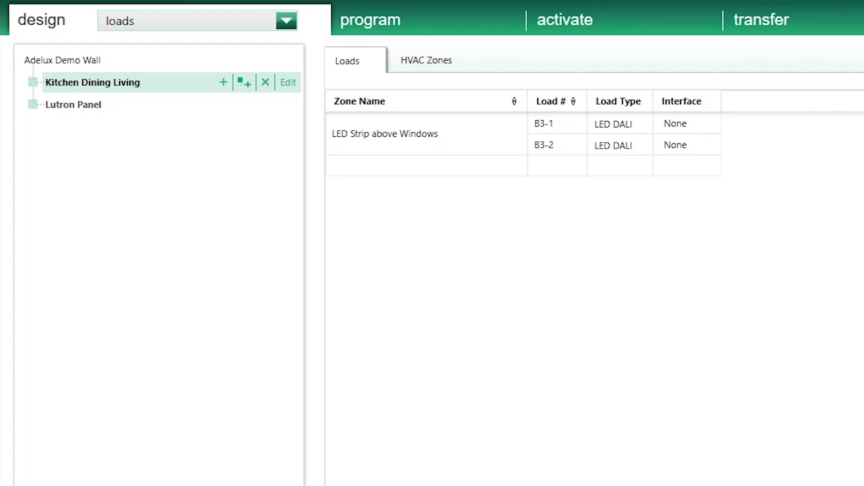
text(Down)
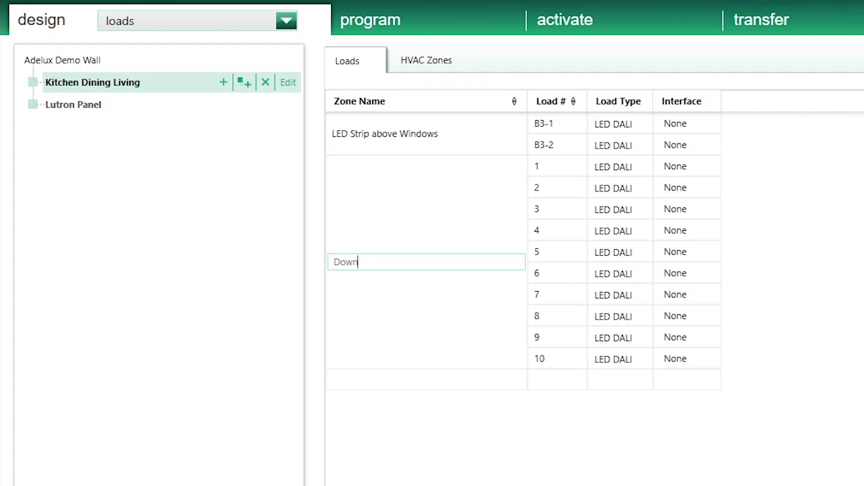
text(lights)
Add a Downlights zone with ten LED DALI loads numbered X1-1 through X1-10.
key(Tab)
text(X)
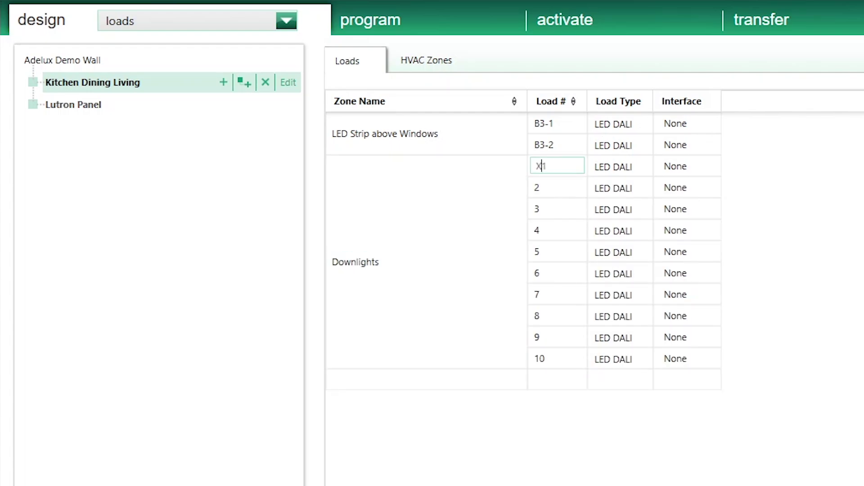
text(1-1)
key(Down)
text(X1-)
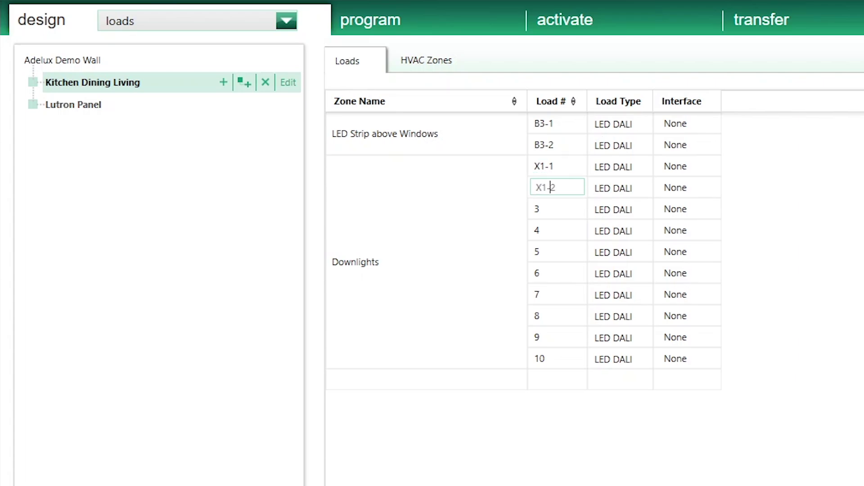
key(Down)
text(X1-)
key(Down)
text(X1-)
key(Down)
text(X1-)
key(Down)
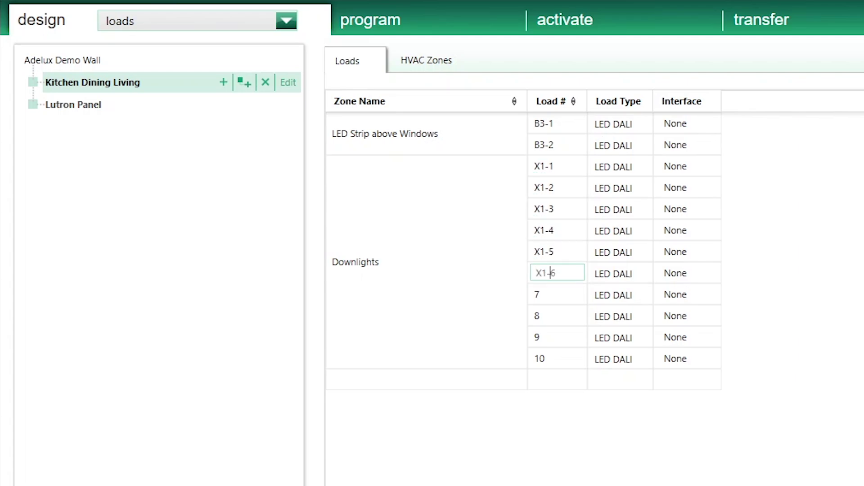
key(Down)
text(X1-)
key(Down)
text(X1-)
key(Down)
text(X1-)
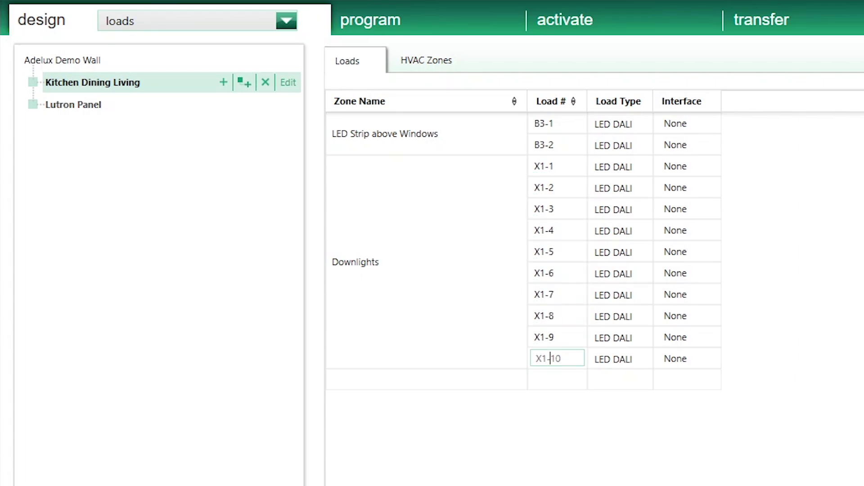
key(Down)
click(425, 262)
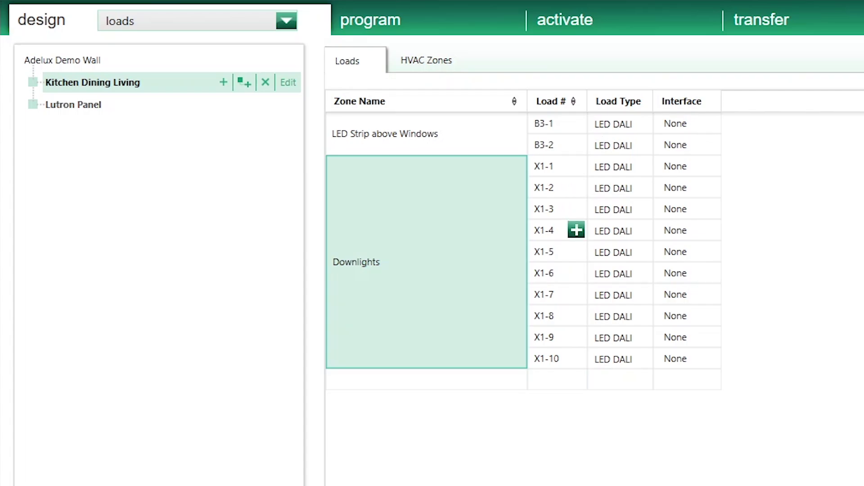
Delete the Downlights zone and give the Kitchen Island strip load number B1.
key(Delete)
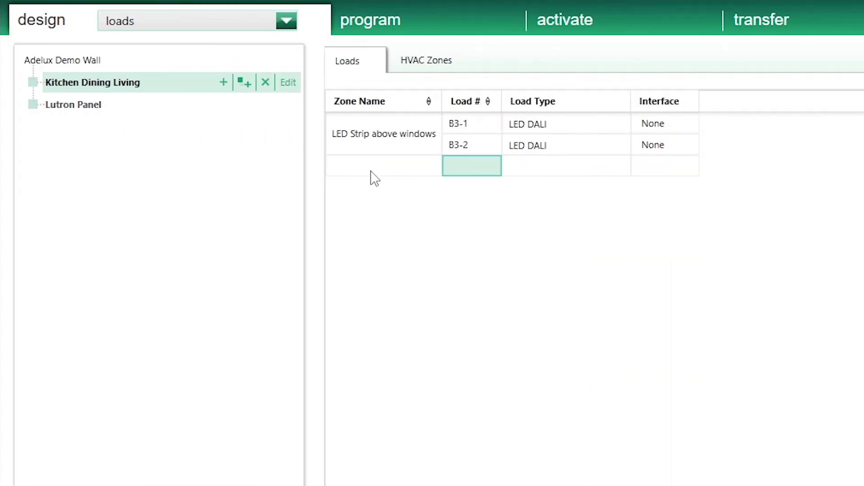
click(372, 170)
text(LED Strip )
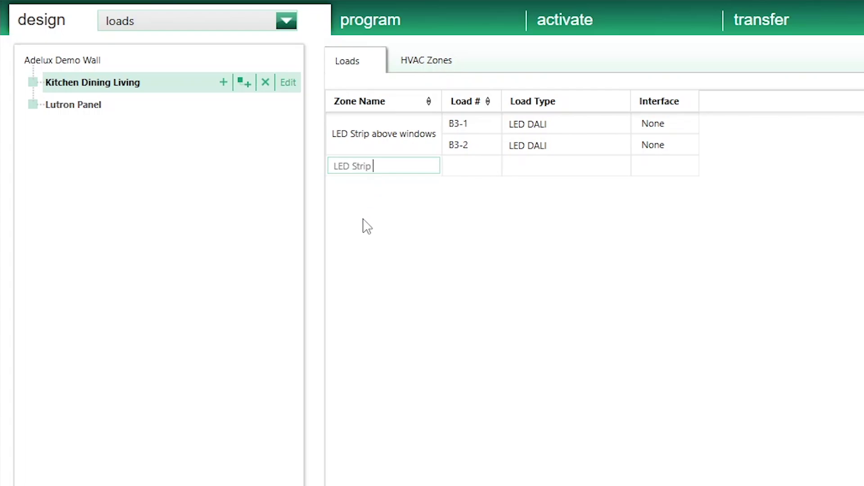
text(under kitchen island)
click(484, 166)
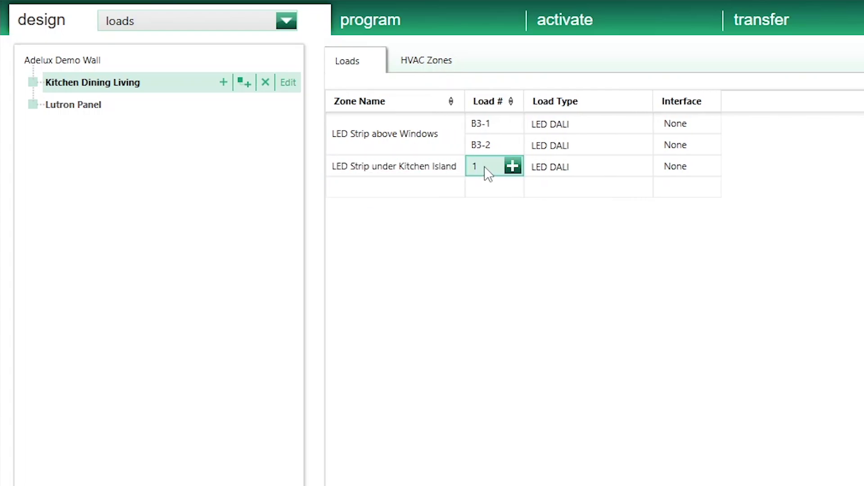
text(B1)
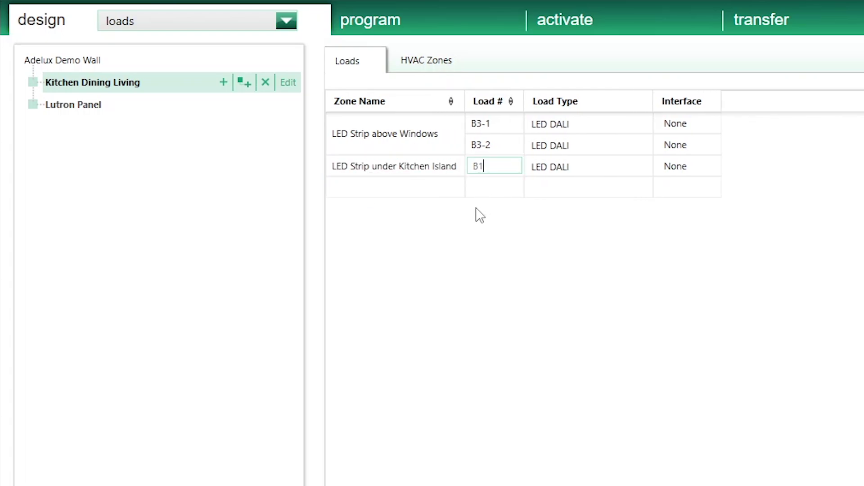
key(Return)
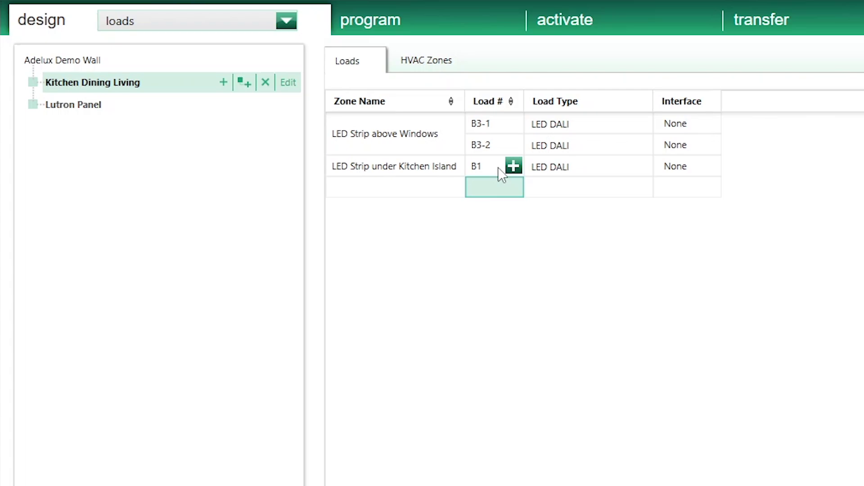
Add an LED Strip zone under Kitchen Cabinets and Shelves with load number B2.
click(413, 193)
text(LED Strip)
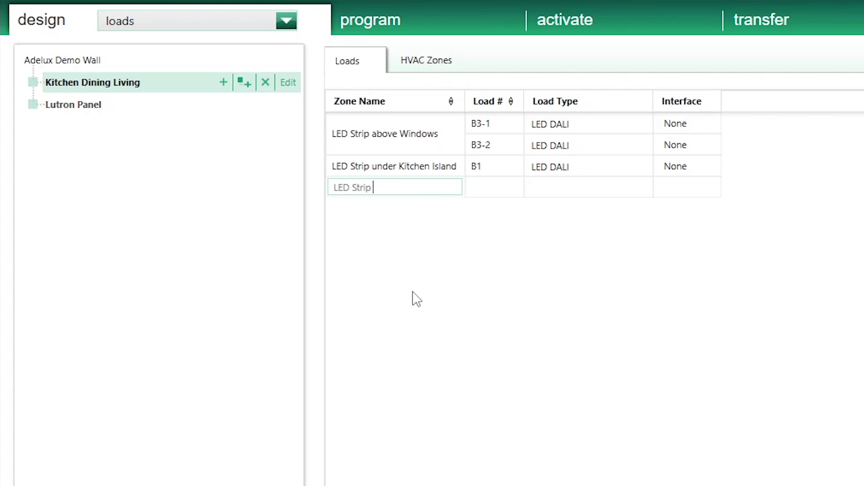
text( under Kitchen Cabine)
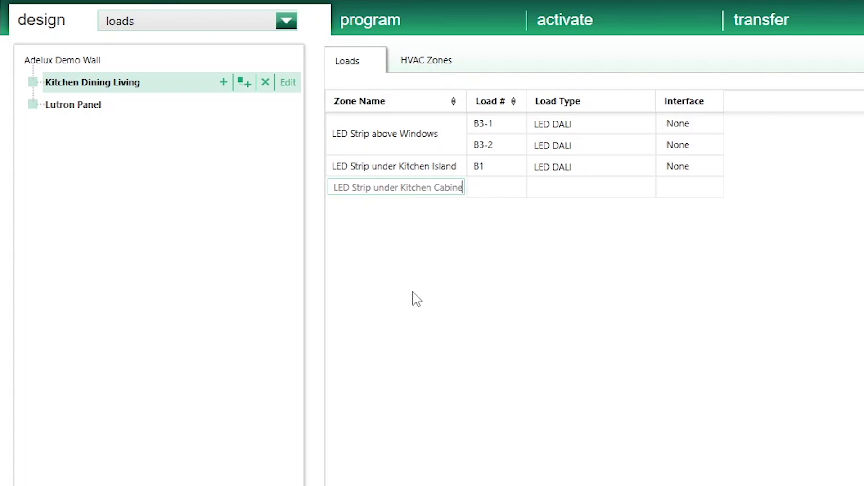
text(ts and Shelves)
key(Return)
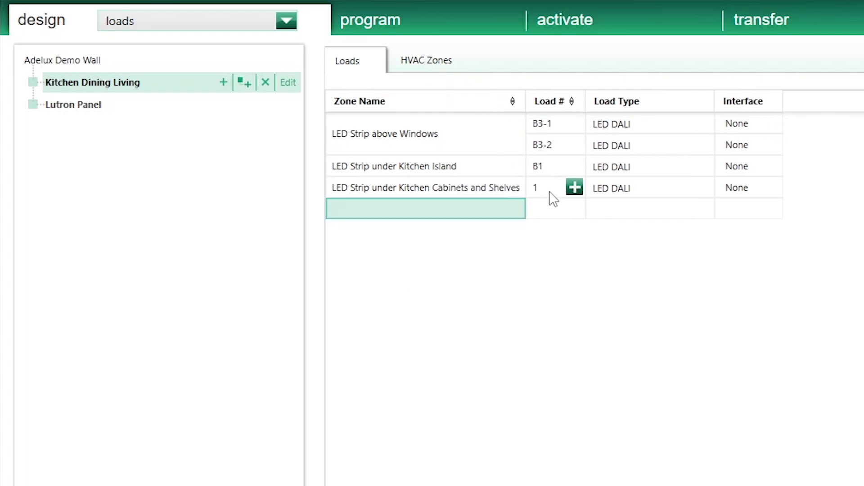
click(549, 189)
text(B2)
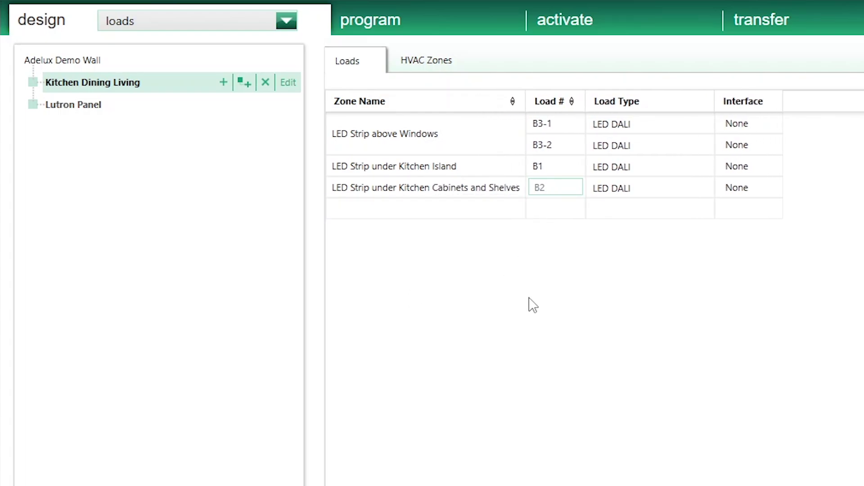
key(Return)
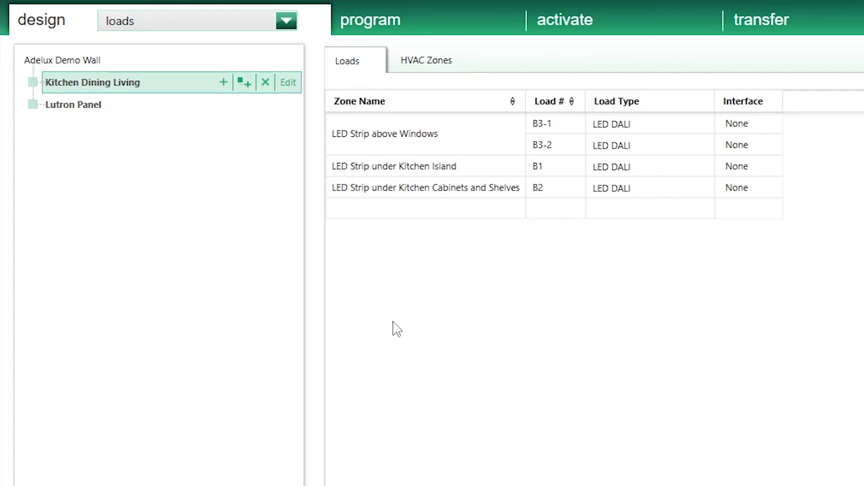
click(288, 21)
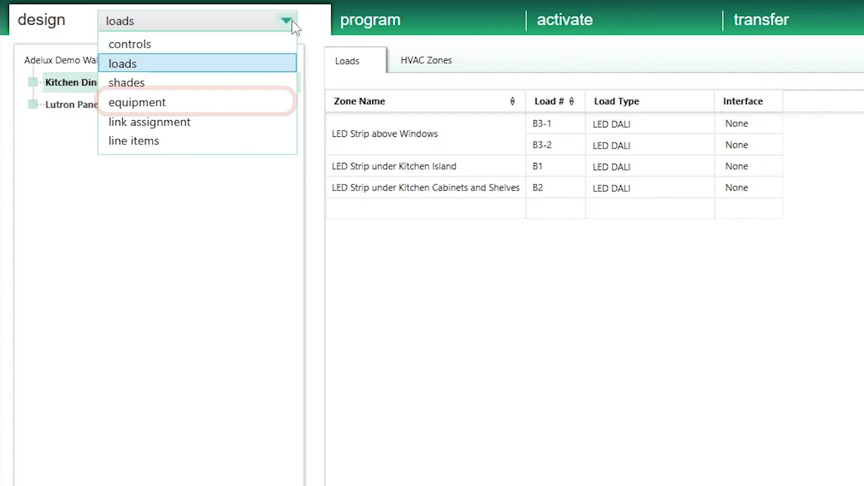
click(218, 101)
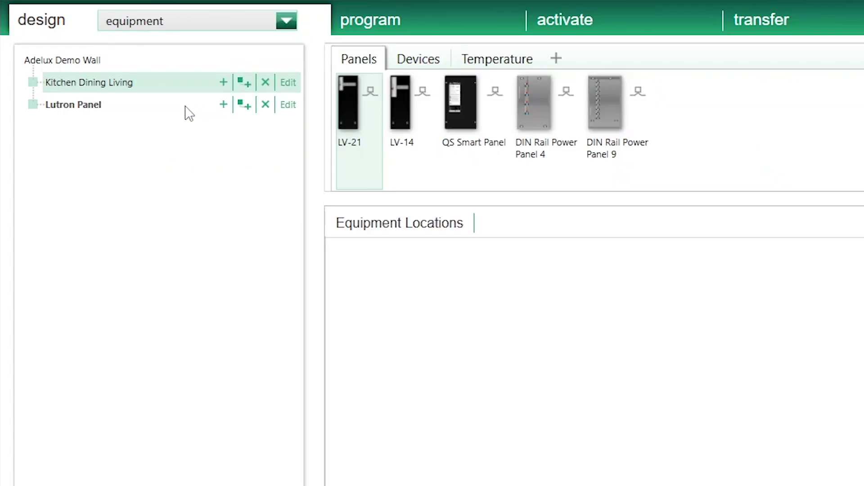
click(139, 111)
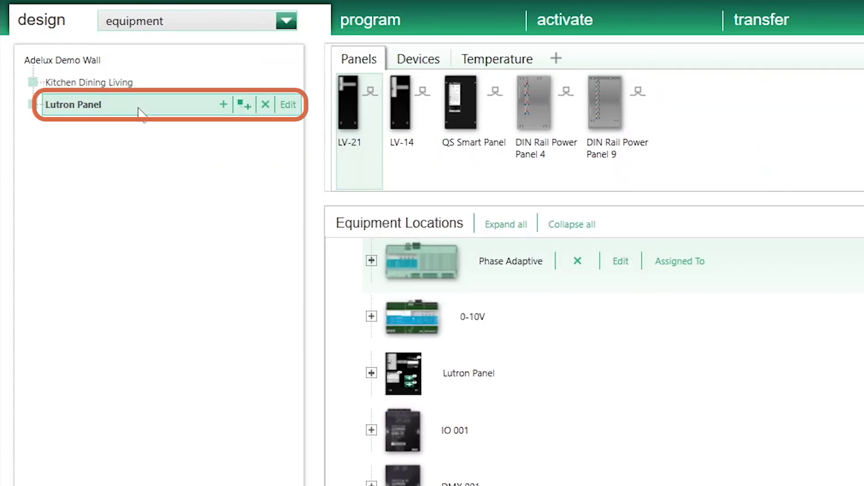
click(439, 62)
mouse_move(174, 108)
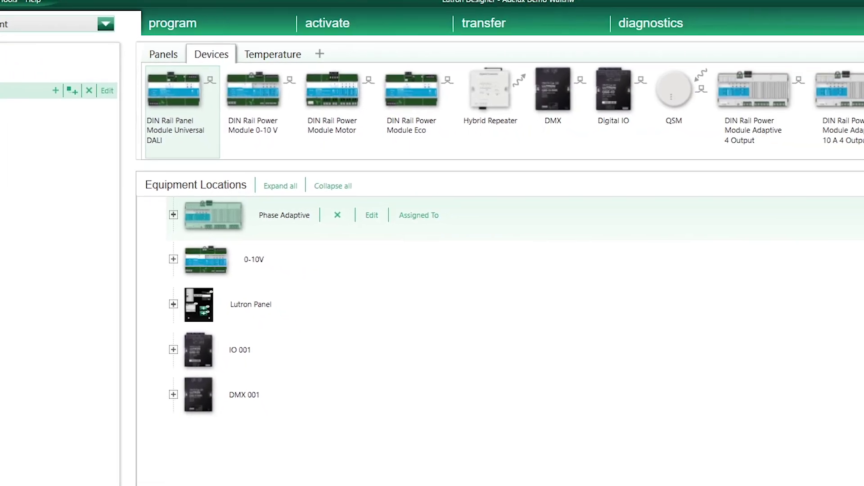
Add a universal DALI panel module from the Edit Toolbox catalog.
click(832, 54)
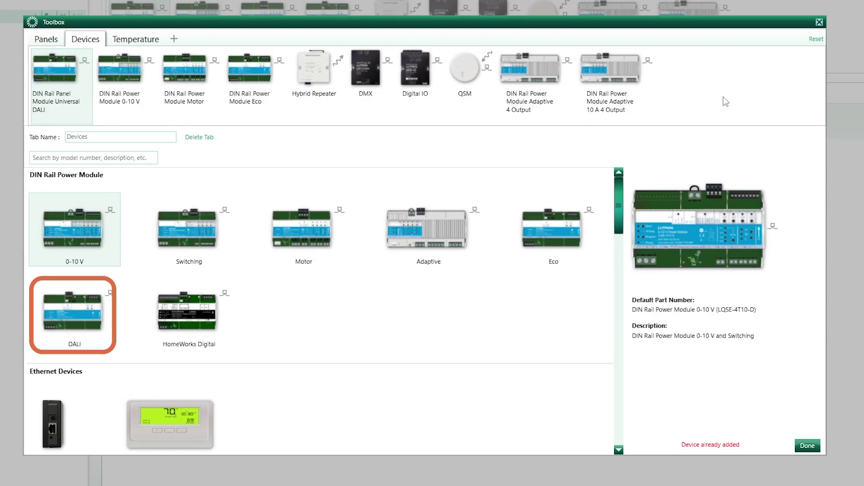
click(89, 313)
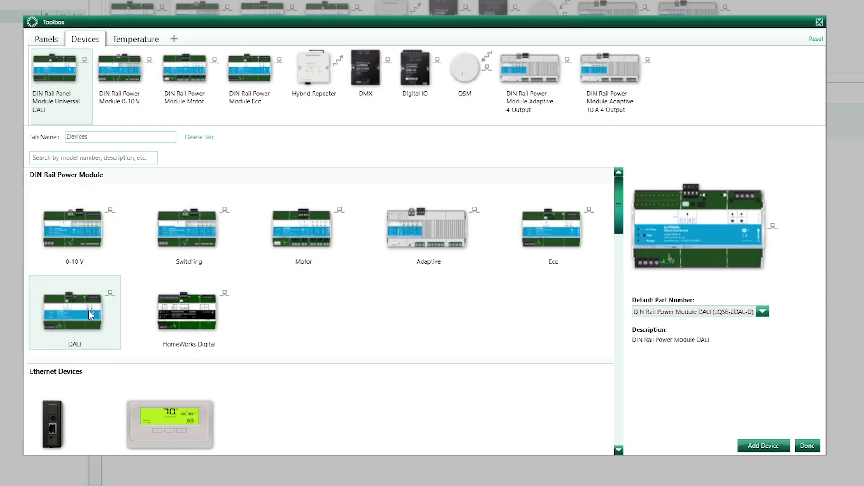
click(763, 312)
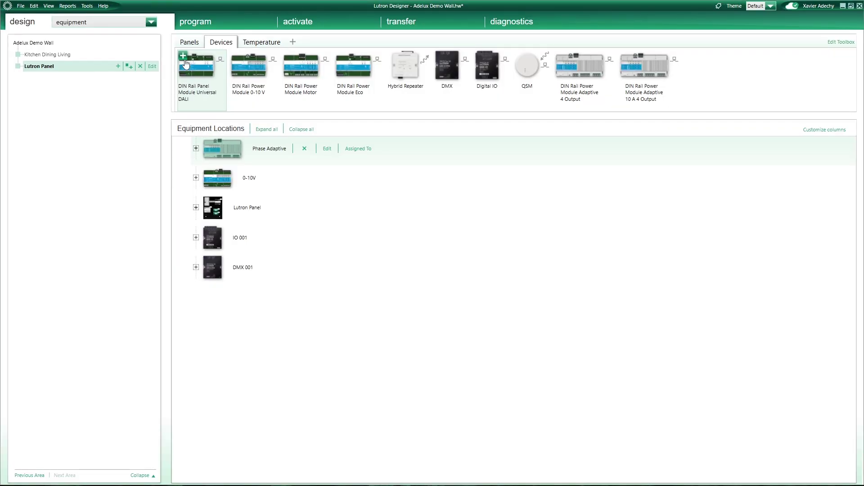
mouse_move(197, 66)
click(187, 62)
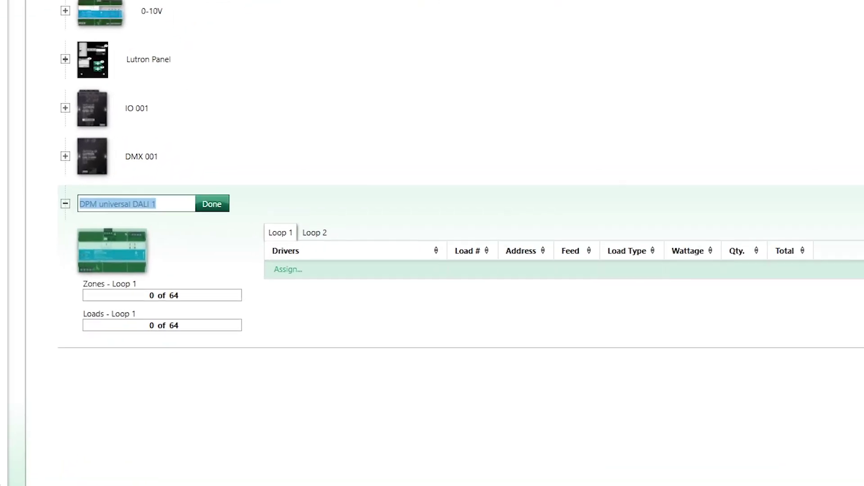
Confirm the module name and assign the kitchen island (B1) and cabinets (B2) strips to Loop 1.
key(Return)
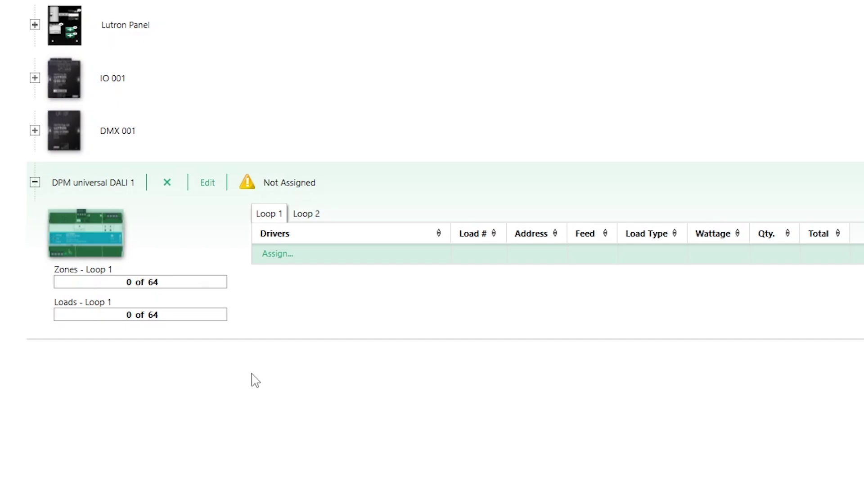
click(310, 220)
click(269, 218)
click(278, 254)
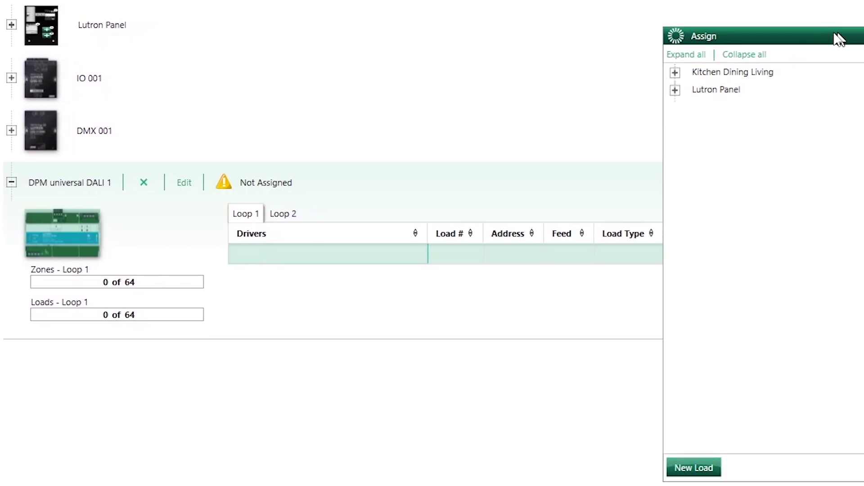
click(577, 72)
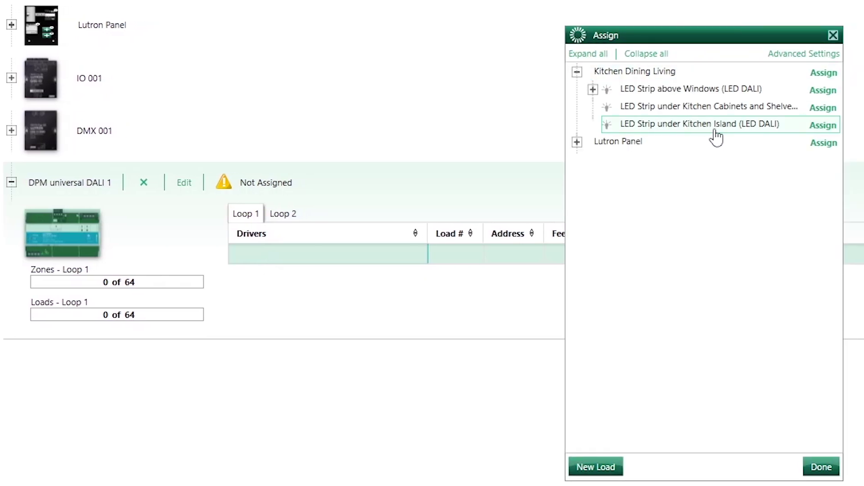
click(813, 127)
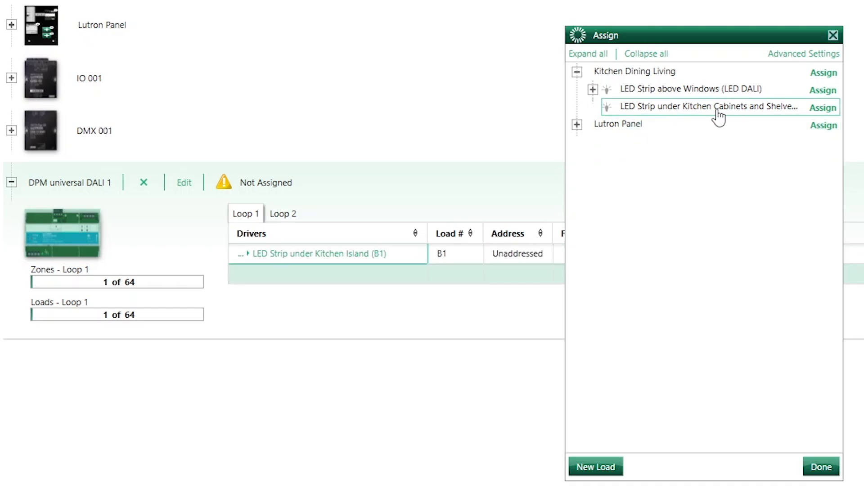
click(819, 110)
click(833, 36)
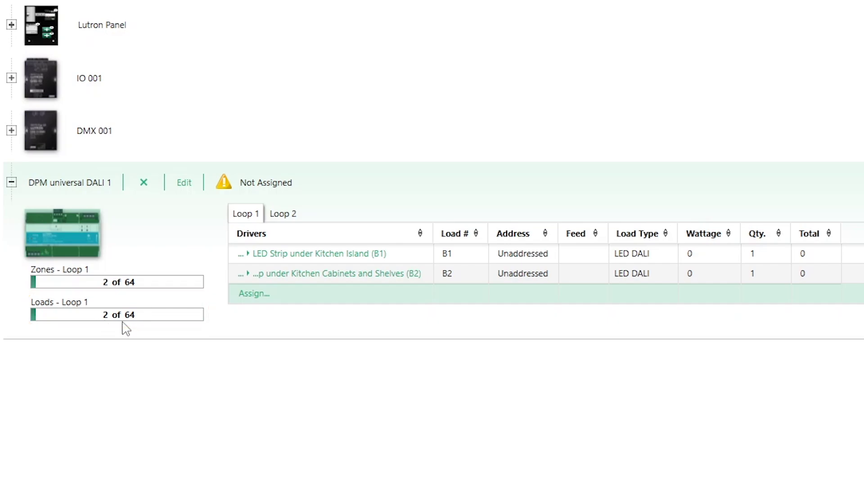
click(283, 213)
Assign the LED Strip above Windows loads B3-1 and B3-2 to Loop 2.
click(253, 253)
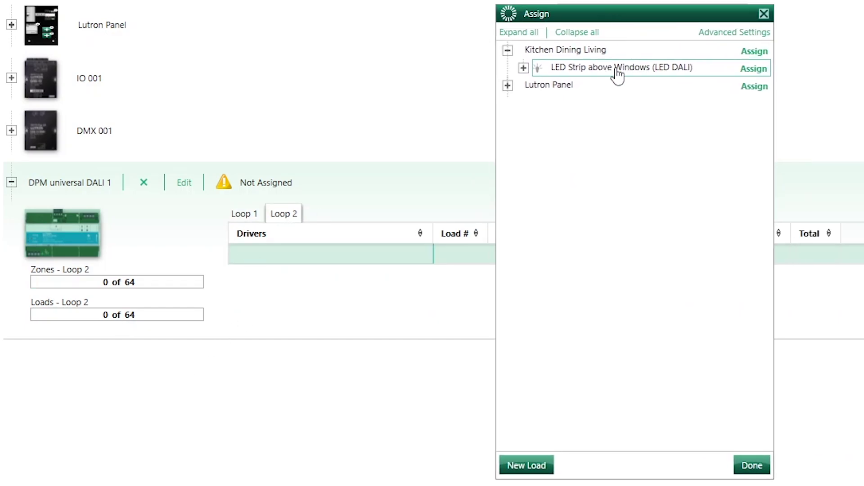
click(524, 69)
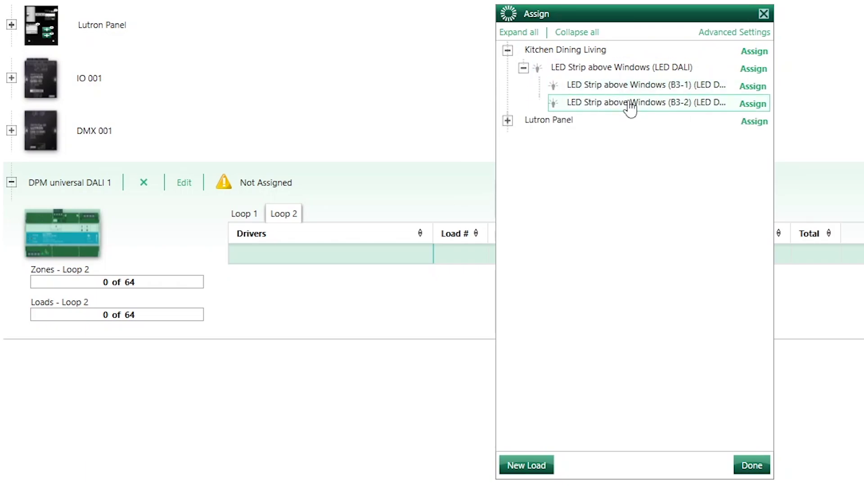
click(755, 69)
click(764, 14)
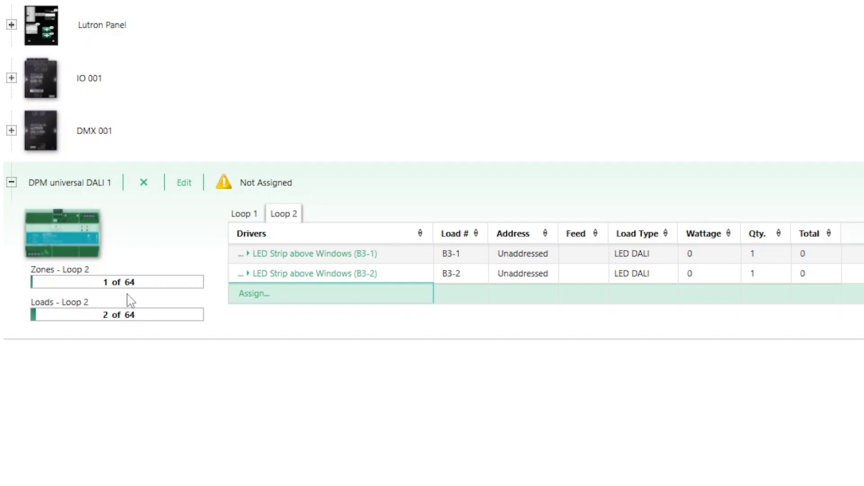
click(481, 410)
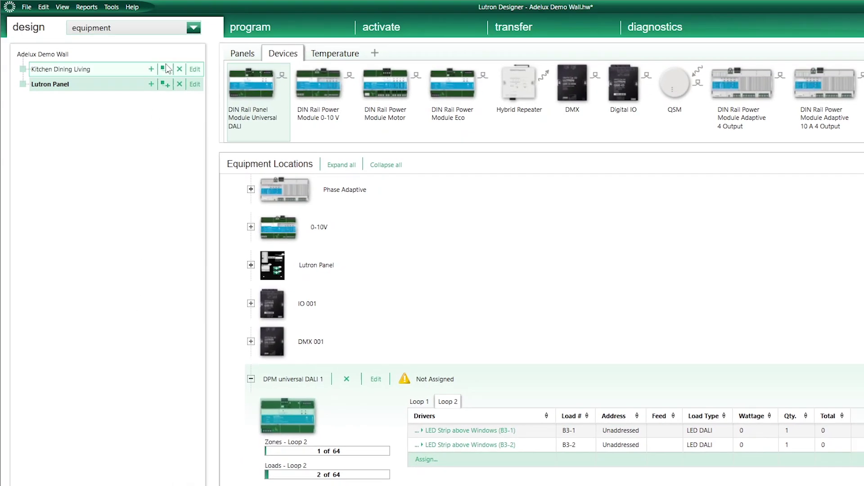
Assign DPM universal DALI 1 from the Lutron Panel to Link 1 (QS).
click(194, 29)
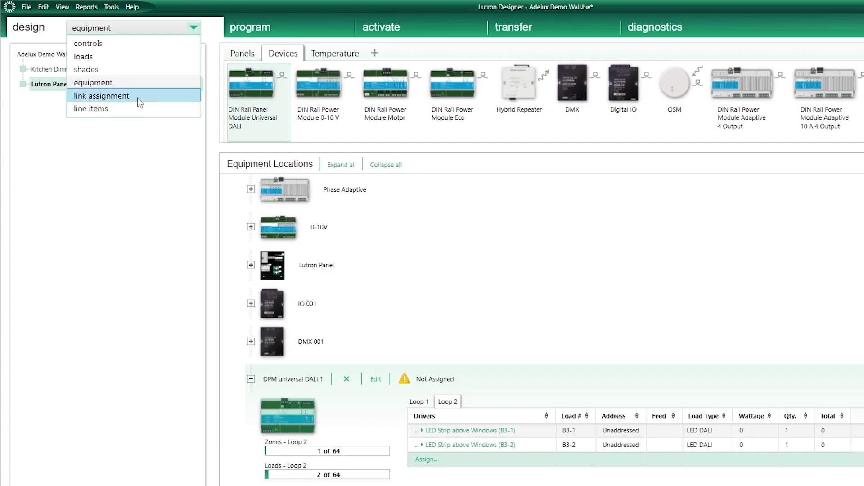
click(143, 102)
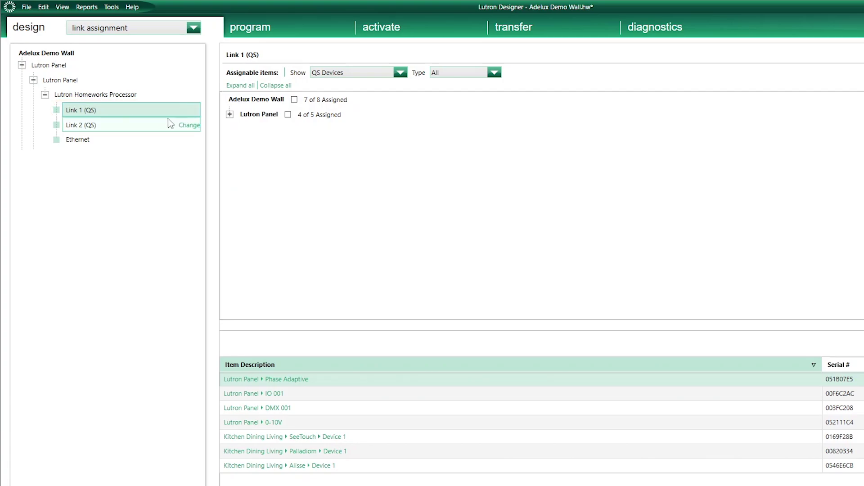
click(229, 115)
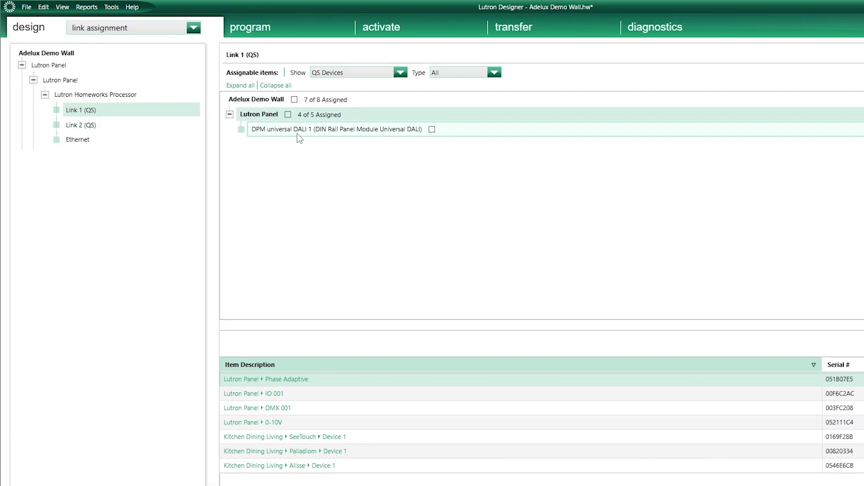
click(432, 130)
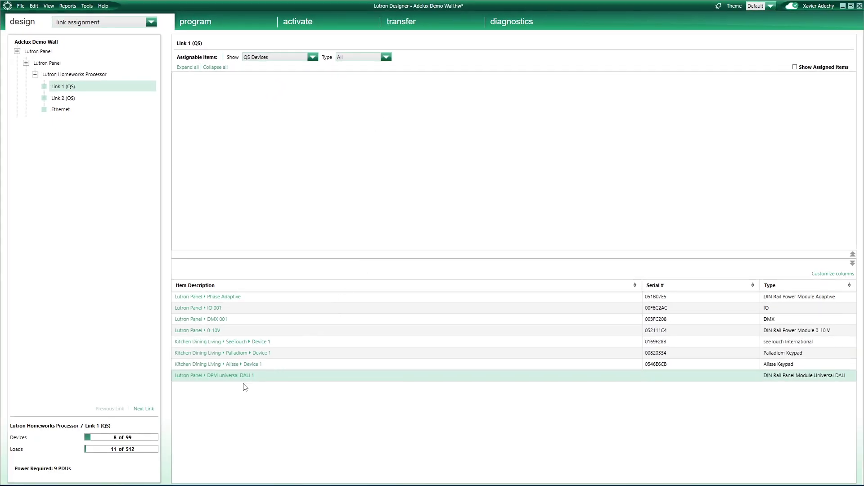
Select the DALI module's serial number cell and save the project.
click(244, 382)
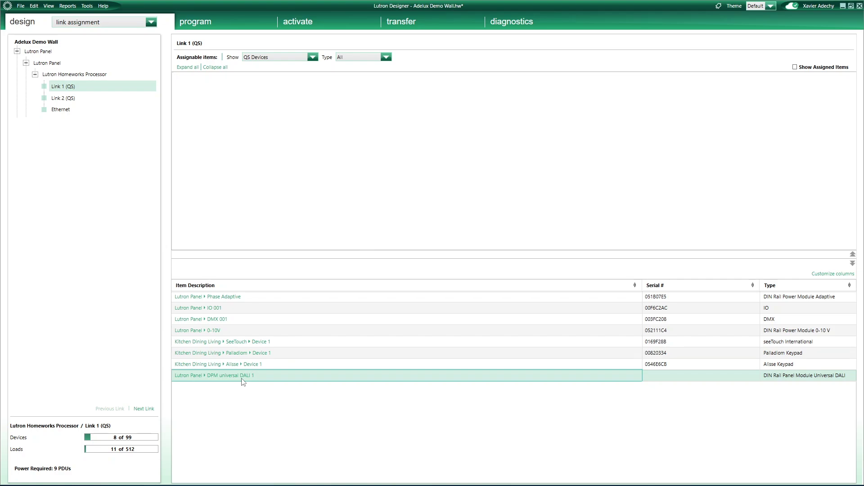
click(665, 379)
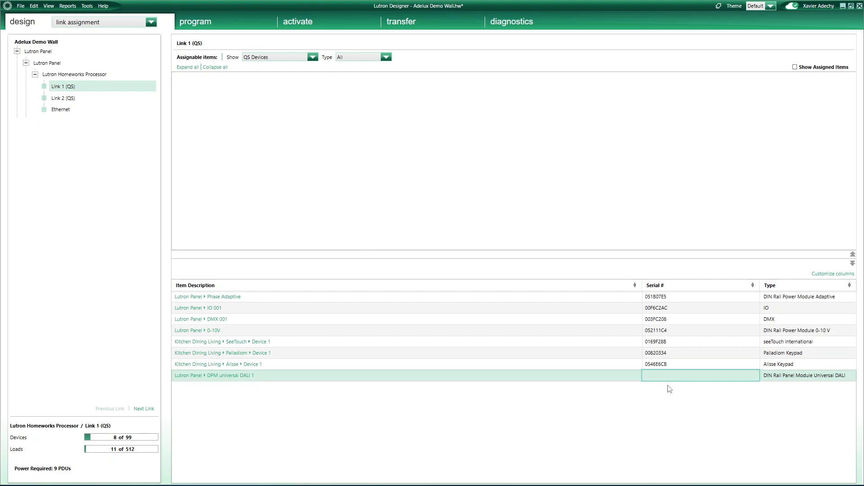
key(ctrl+s)
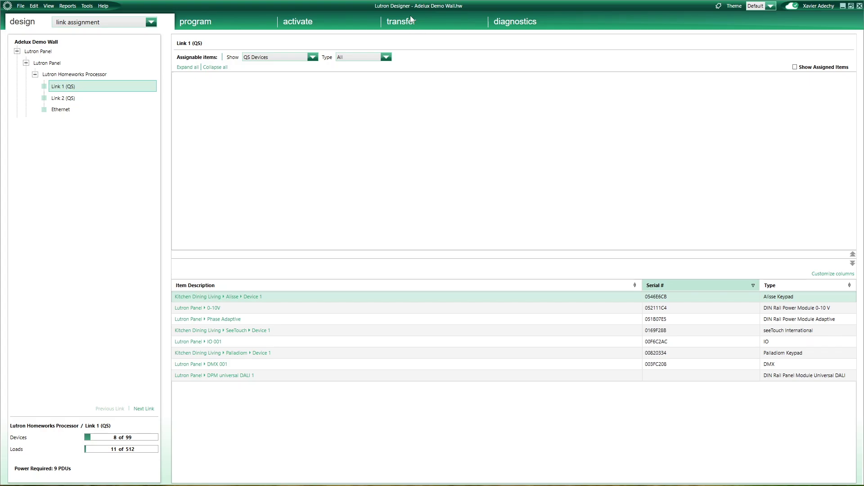
Start transferring the project to the HomeWorks processor.
click(410, 22)
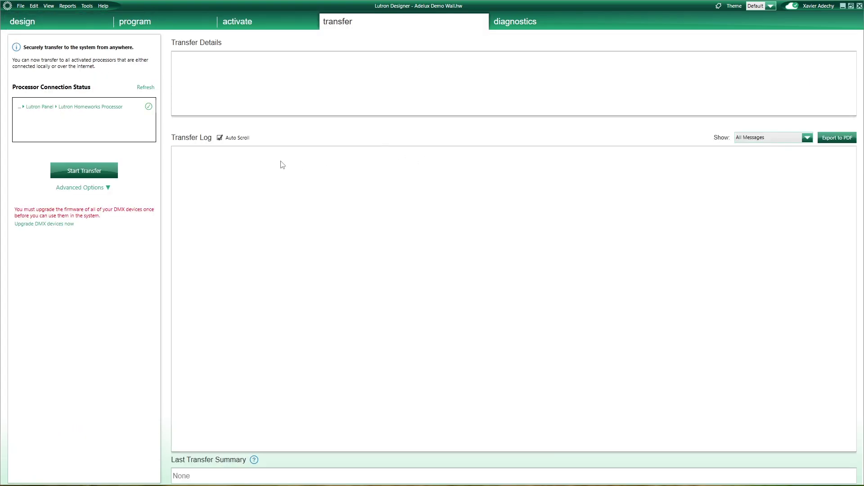
click(93, 170)
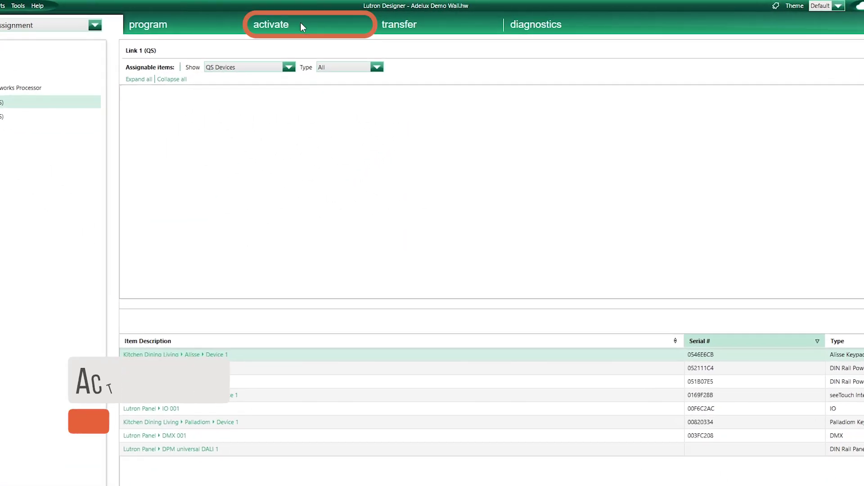
Show the device activation table for Link 1 (QS).
click(302, 23)
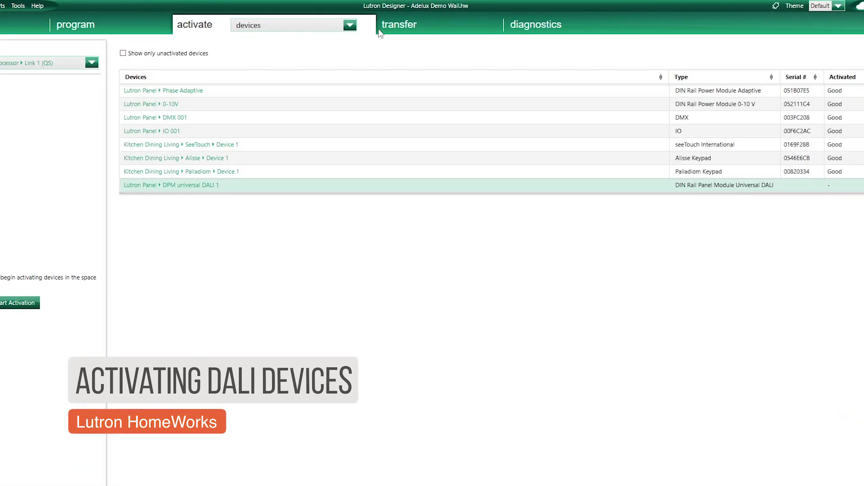
click(314, 26)
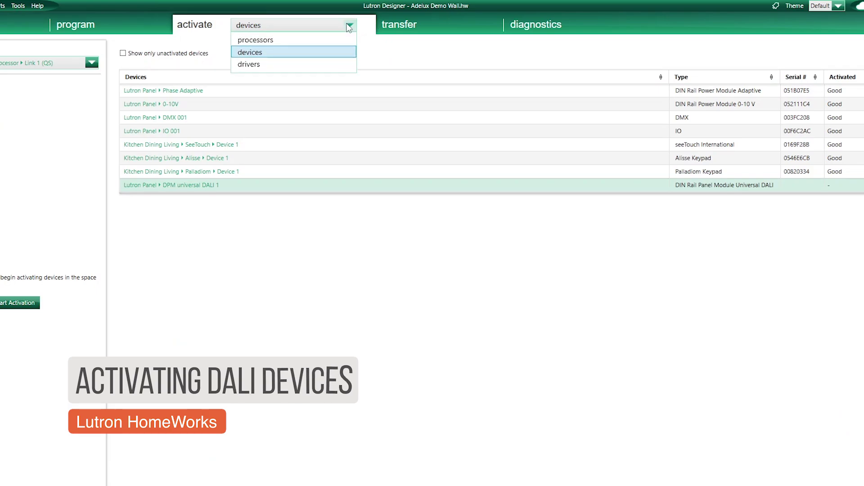
click(285, 53)
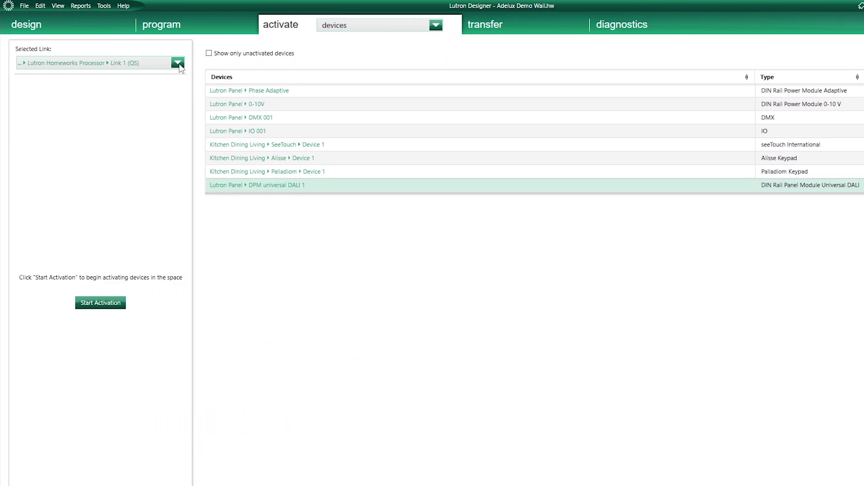
click(91, 62)
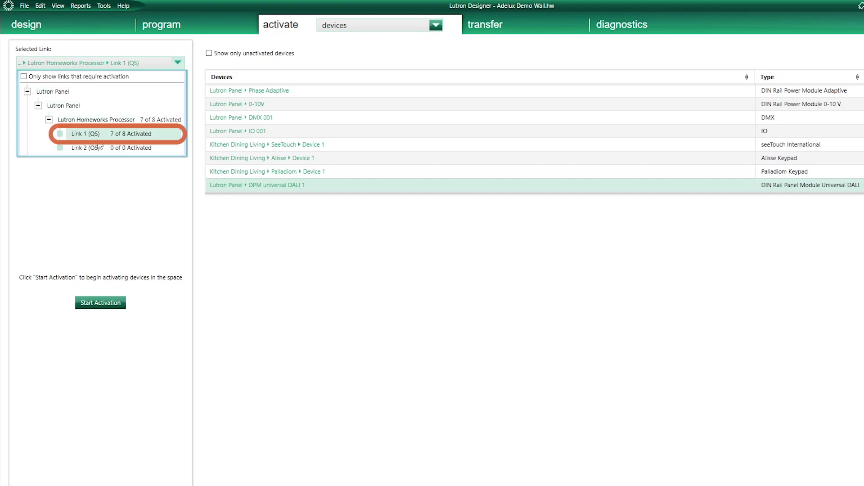
click(207, 186)
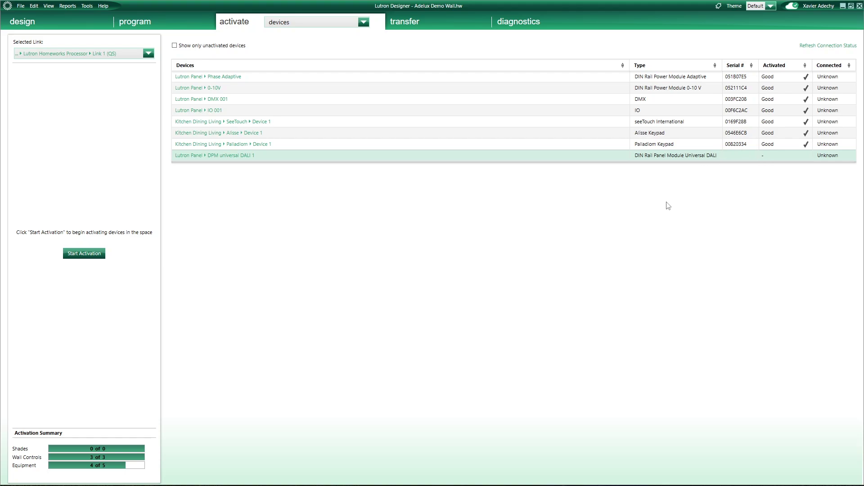
Activate DPM universal DALI 1 (serial 04A7BE55), then exit activation mode.
click(85, 255)
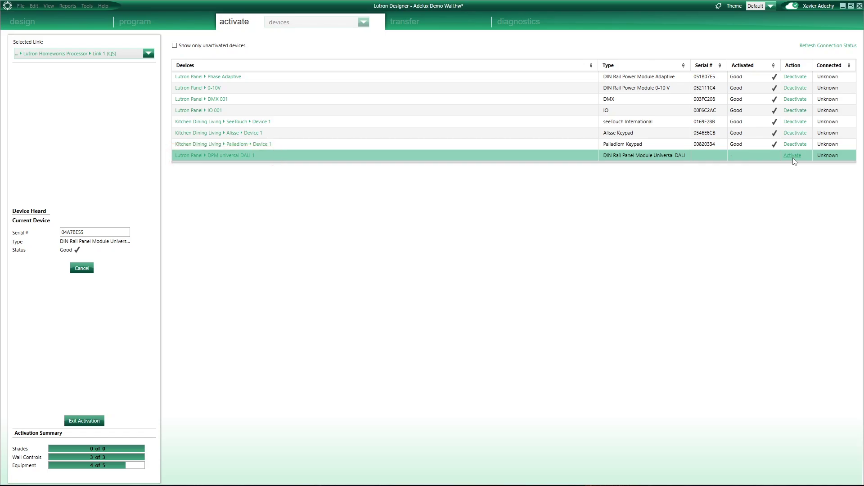
click(793, 156)
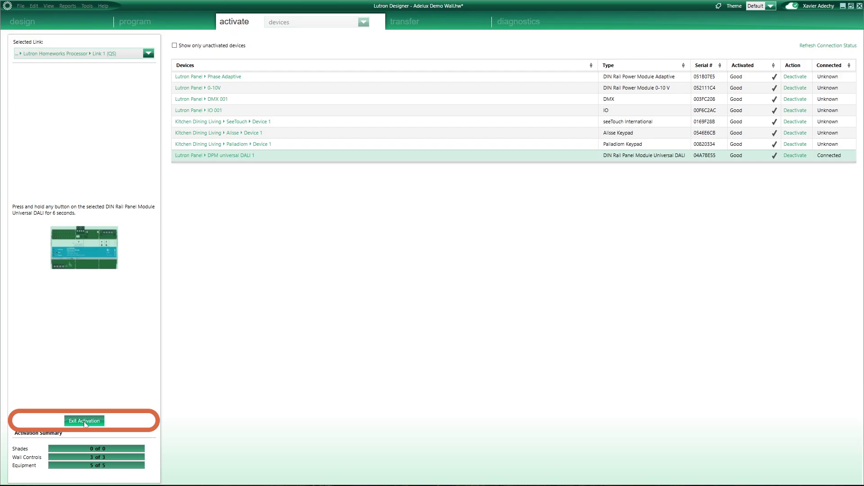
click(84, 421)
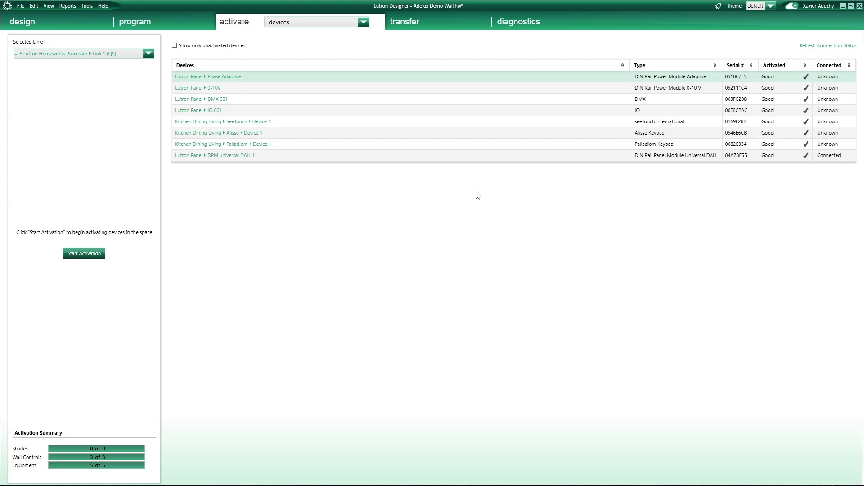
Show driver activation for DALI Loop 1, listing B1 and B2, and light the strips fully.
click(364, 22)
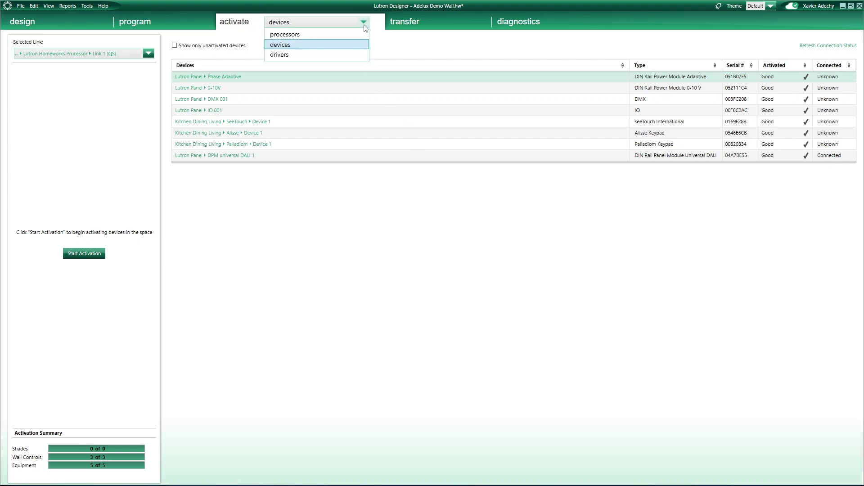
click(315, 55)
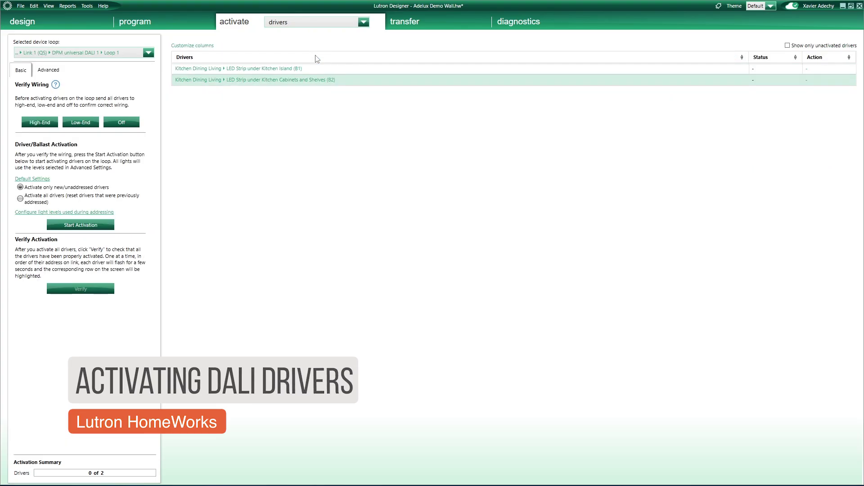
click(148, 53)
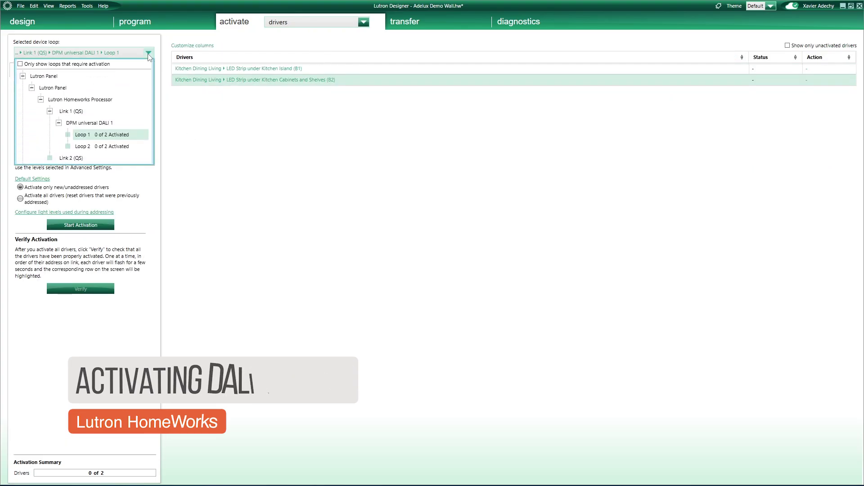
click(120, 139)
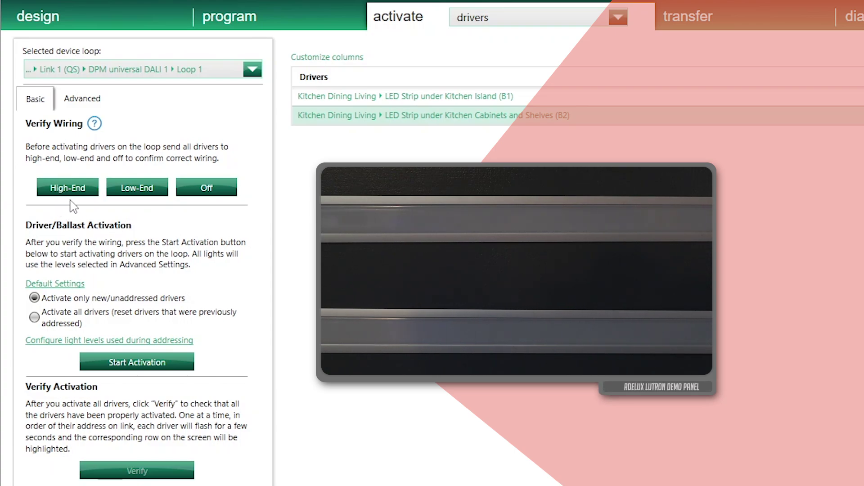
click(70, 189)
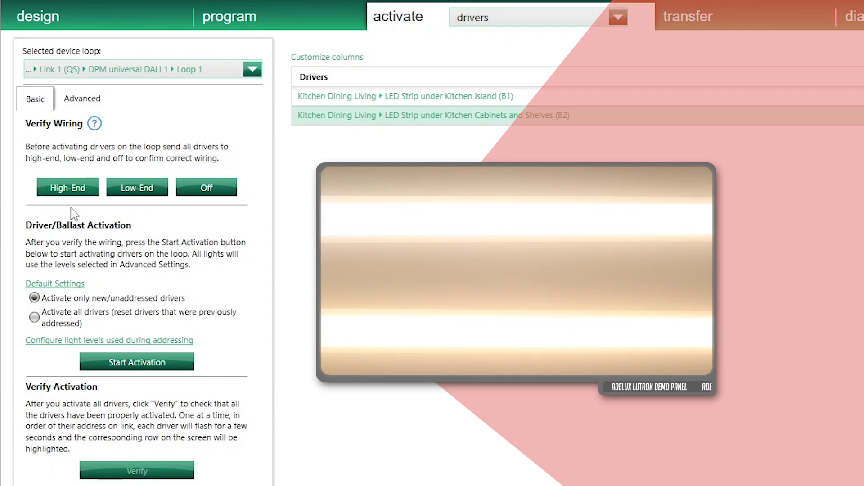
Test the Loop 1 strips at low-end and off, then return them to full brightness.
click(136, 195)
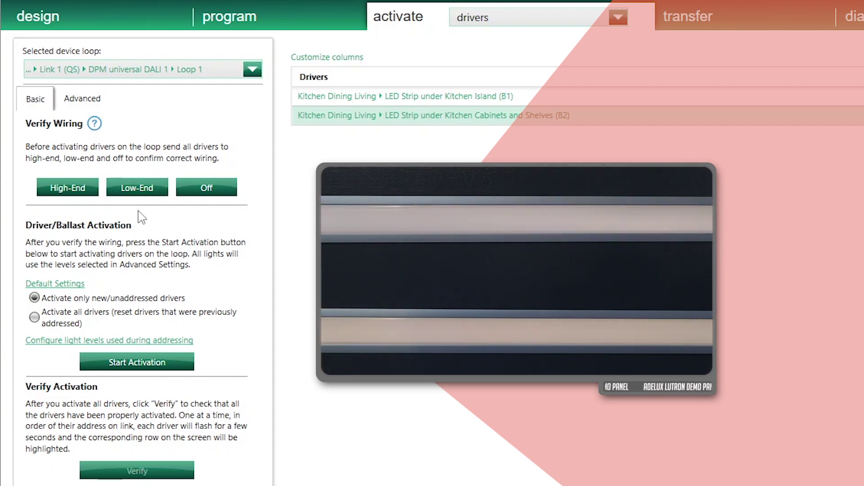
click(210, 196)
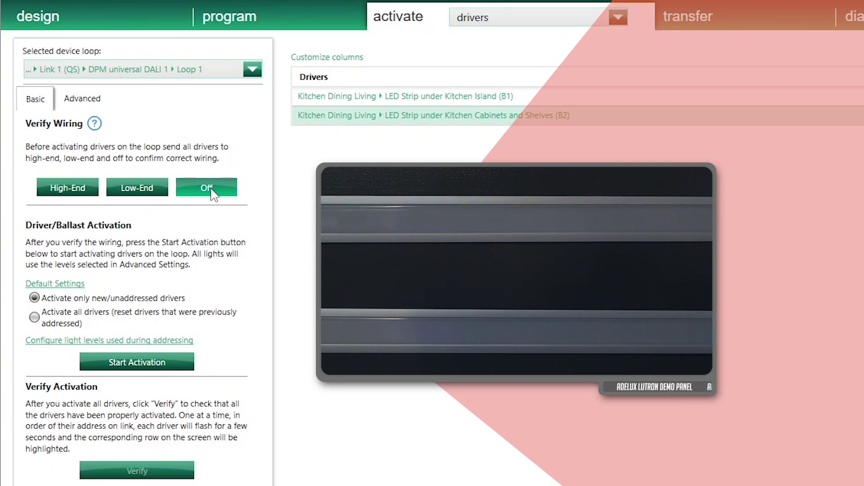
click(211, 193)
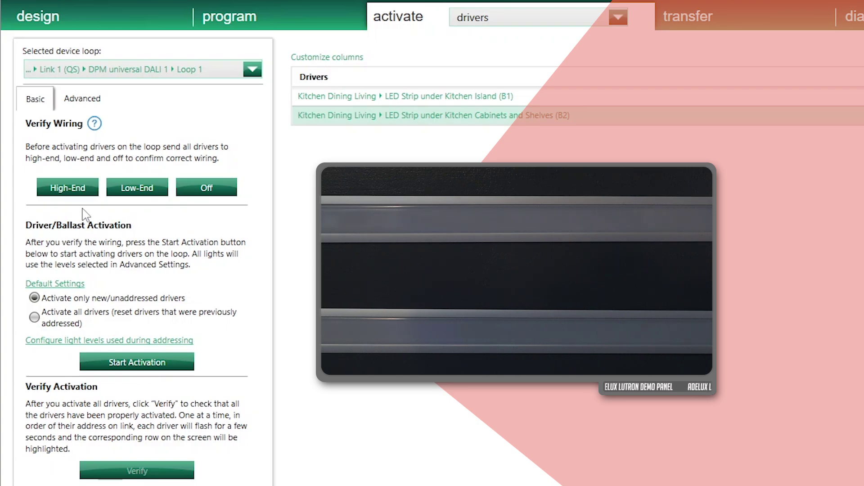
click(72, 195)
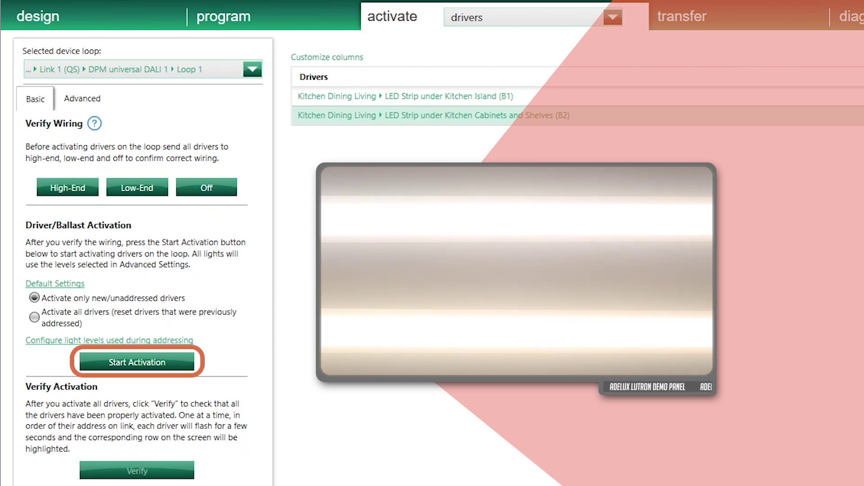
Start Loop 1 driver activation and confirm the save prompt, finding two new drivers.
click(154, 361)
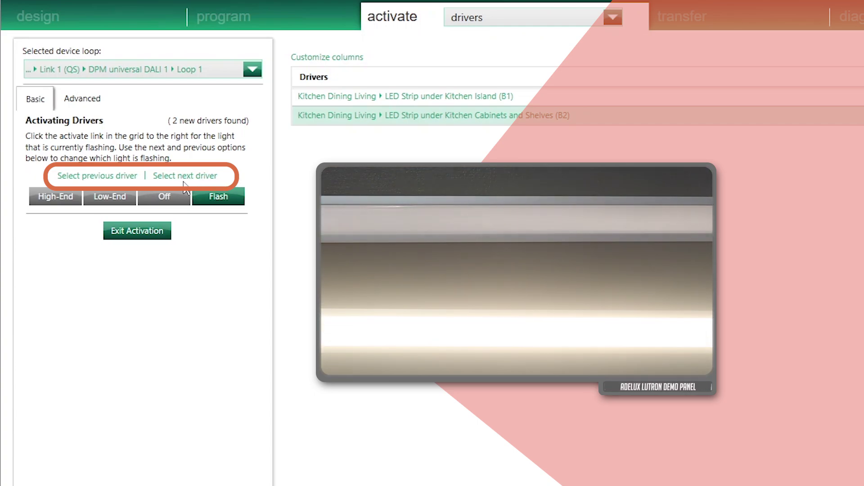
Flash the next Loop 1 driver and set it to full brightness.
click(187, 177)
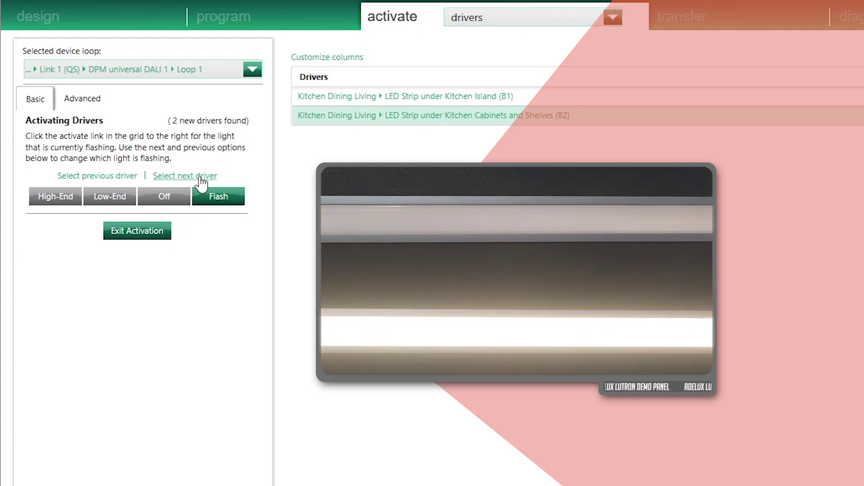
click(201, 178)
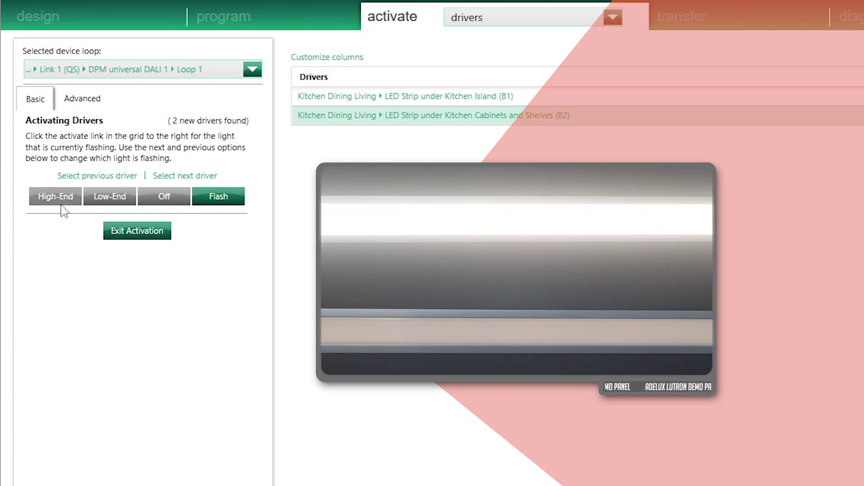
click(59, 203)
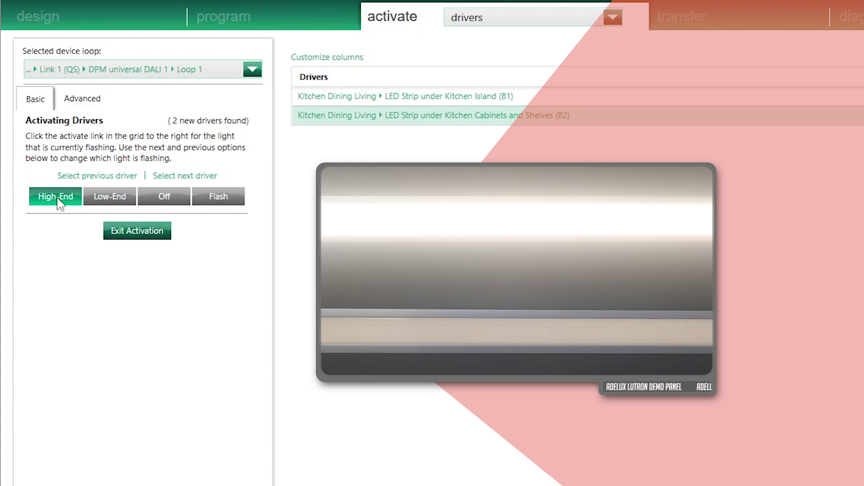
Test Loop 1 at low-end and off, then set the drivers flashing.
click(111, 199)
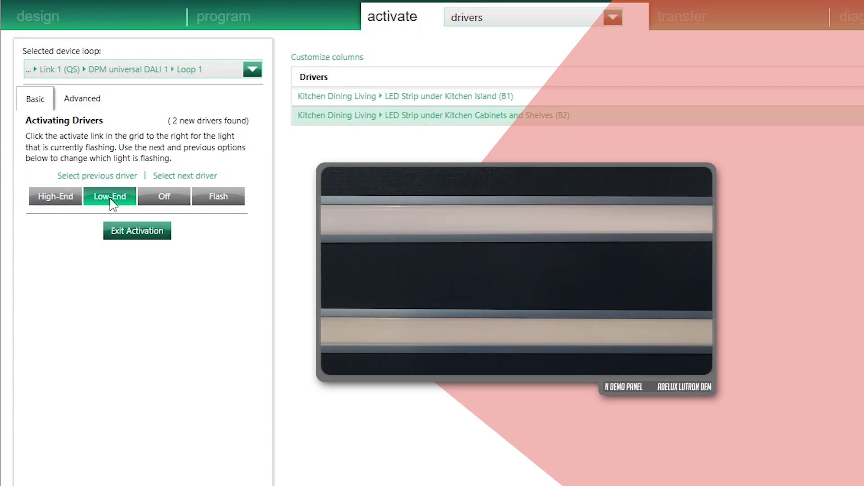
click(162, 203)
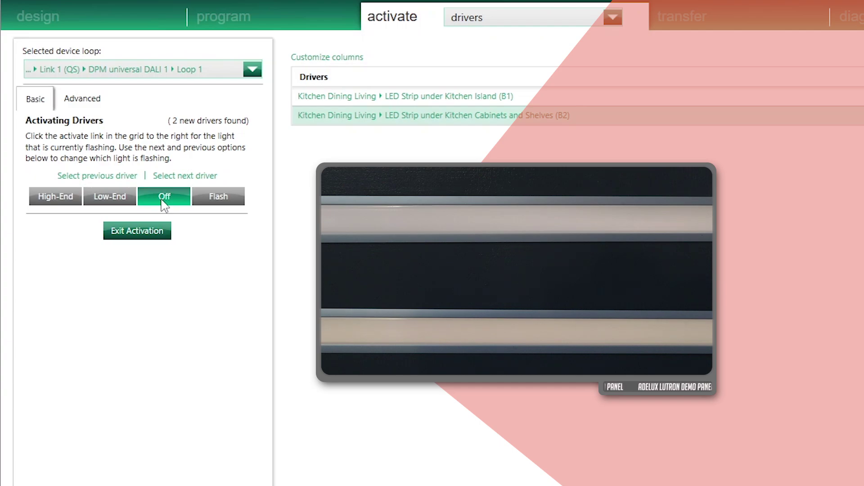
click(218, 197)
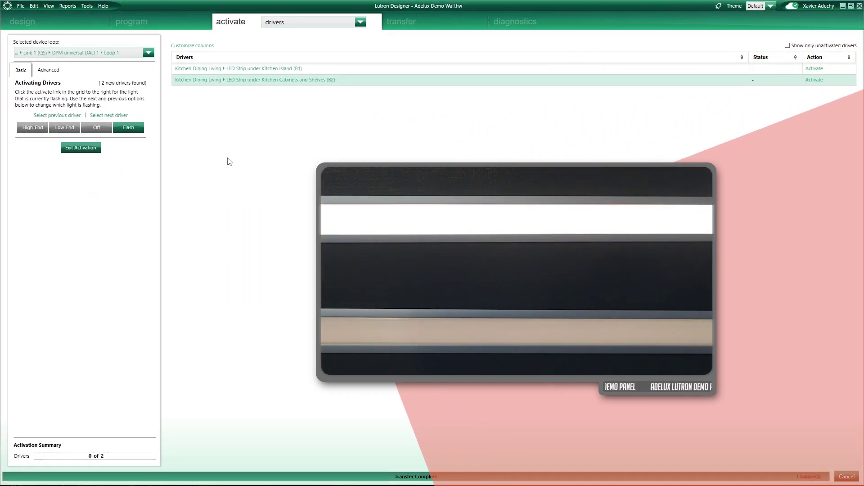
click(267, 71)
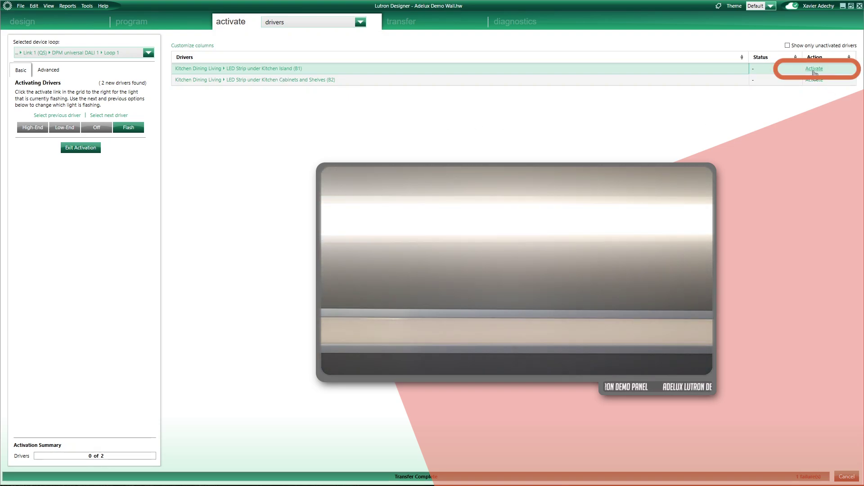
Activate drivers B1 (Kitchen Island) and B2 (Cabinets and Shelves), then check each loop's status.
click(814, 68)
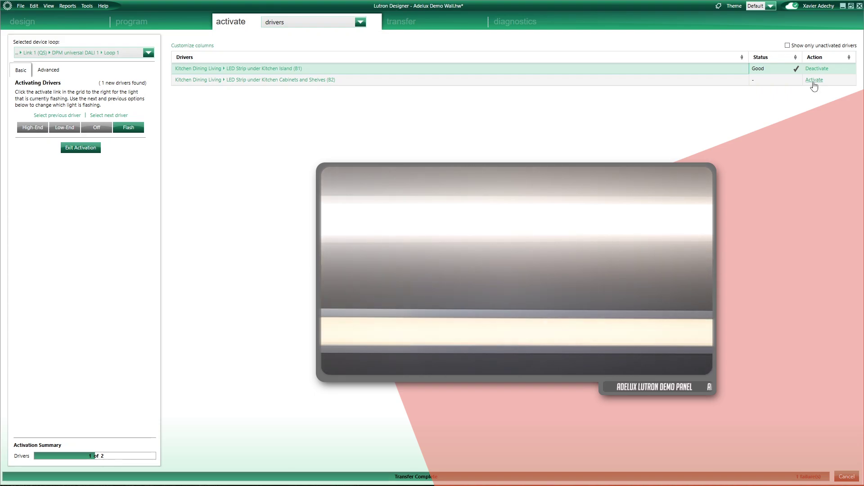
click(815, 82)
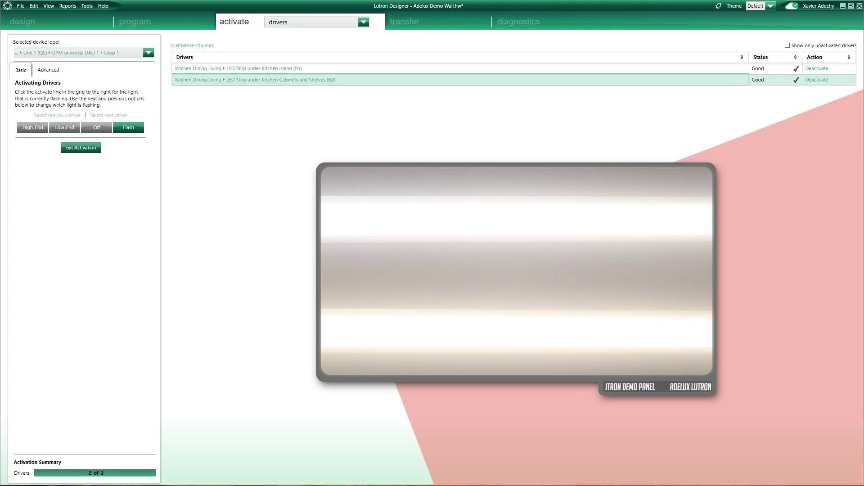
click(148, 53)
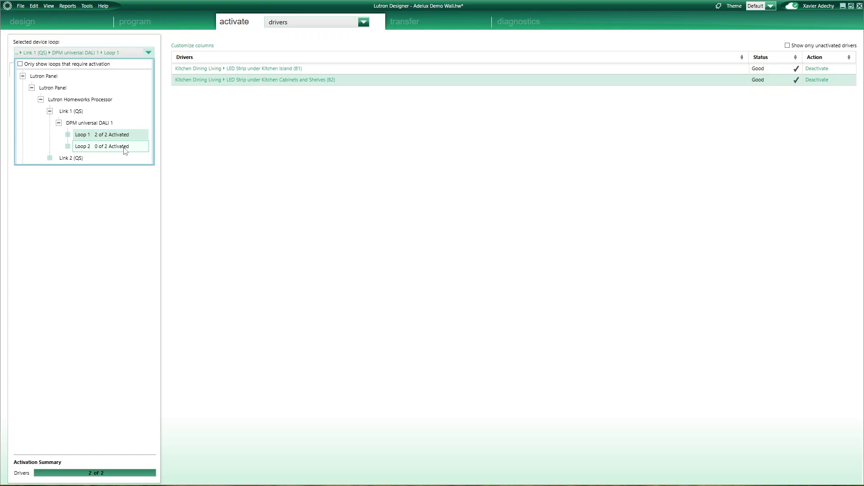
click(219, 149)
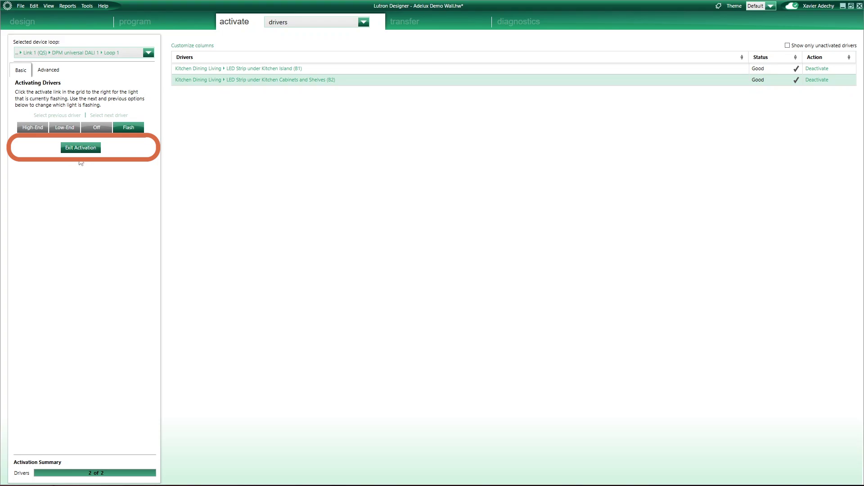
Exit driver activation, save the project, and move to keypad programming.
click(81, 148)
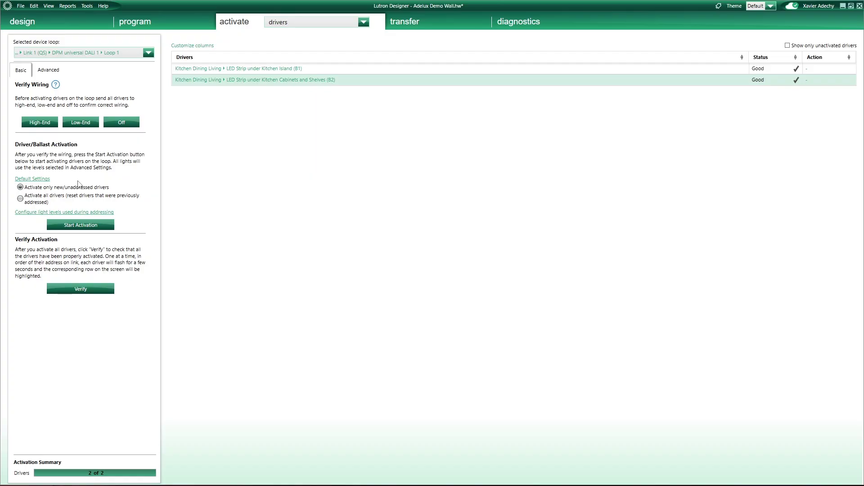
click(435, 24)
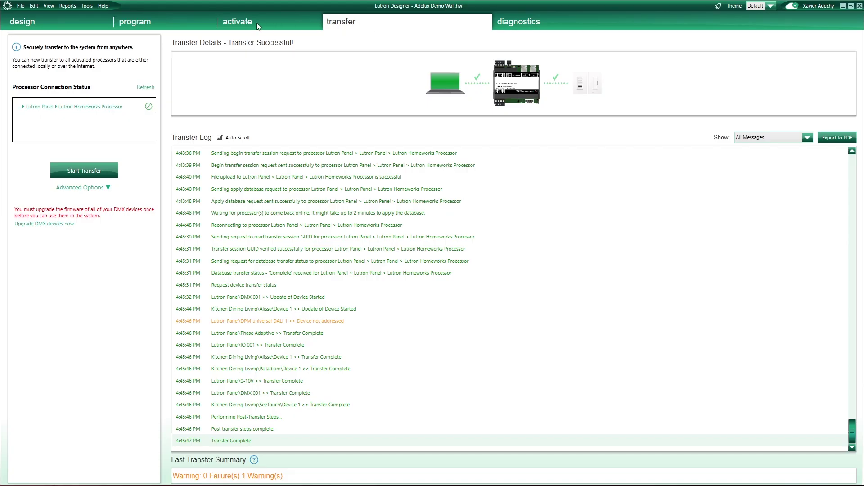
click(256, 25)
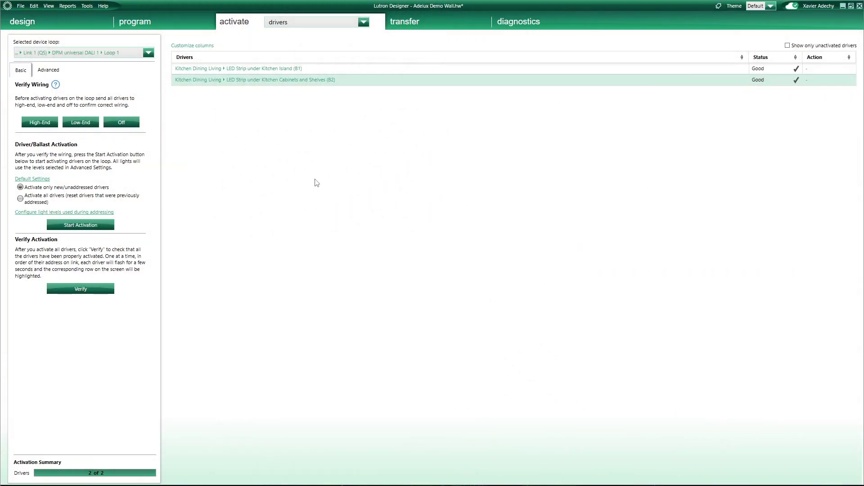
click(169, 22)
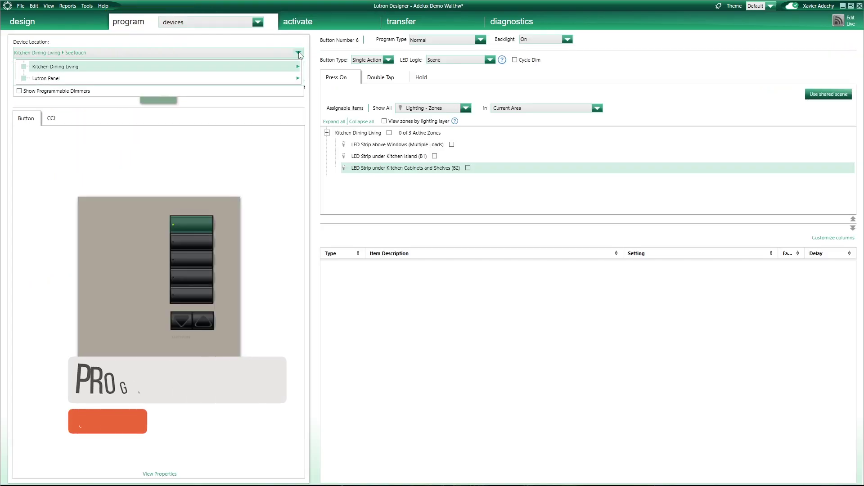
Select the Palladiom keypad's Day button in Kitchen Dining Living and show zone levels.
click(334, 125)
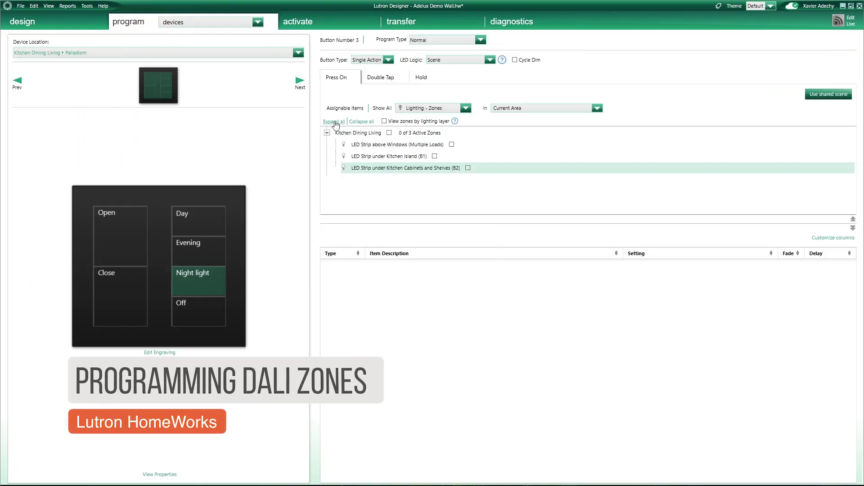
click(196, 226)
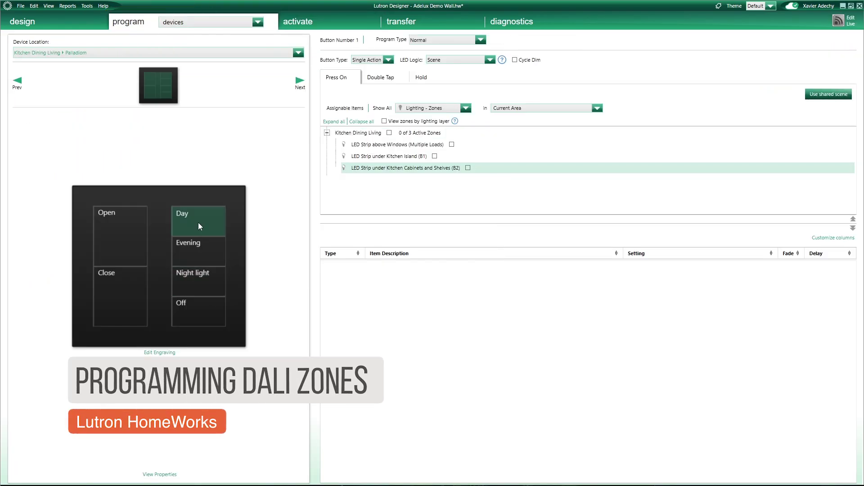
click(410, 168)
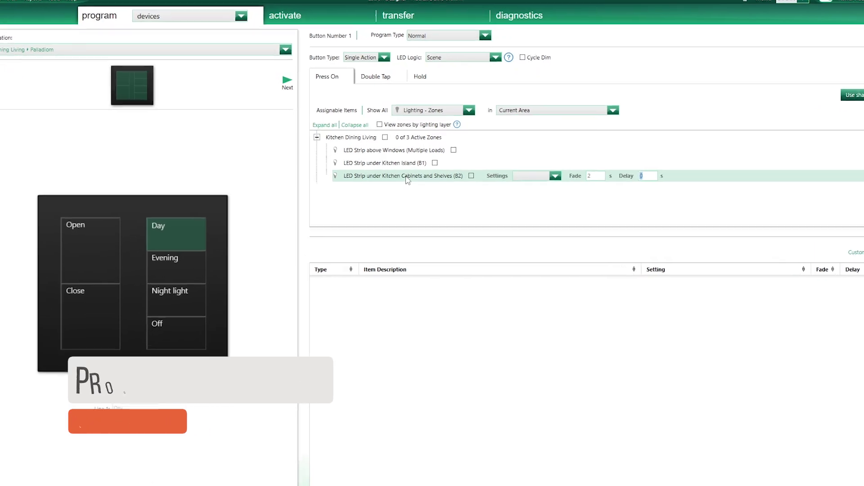
Add the Windows, Kitchen Island and Cabinets strips to Day, then delete the Windows strip.
click(436, 157)
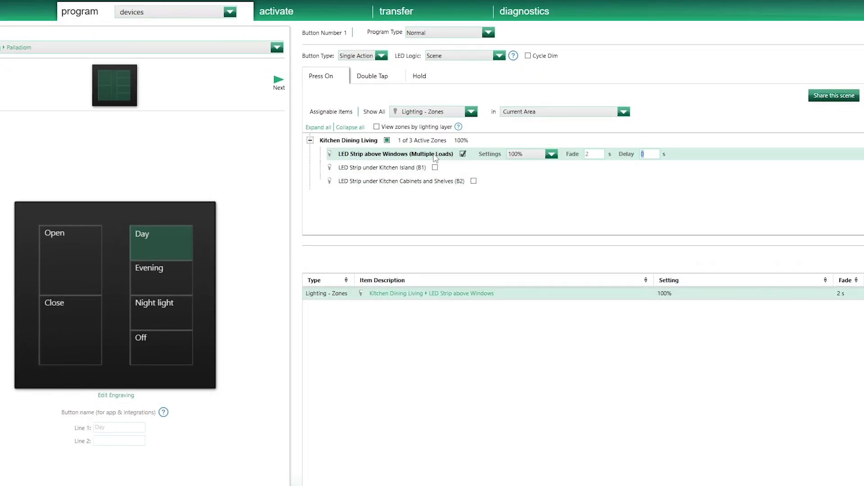
click(410, 169)
click(411, 182)
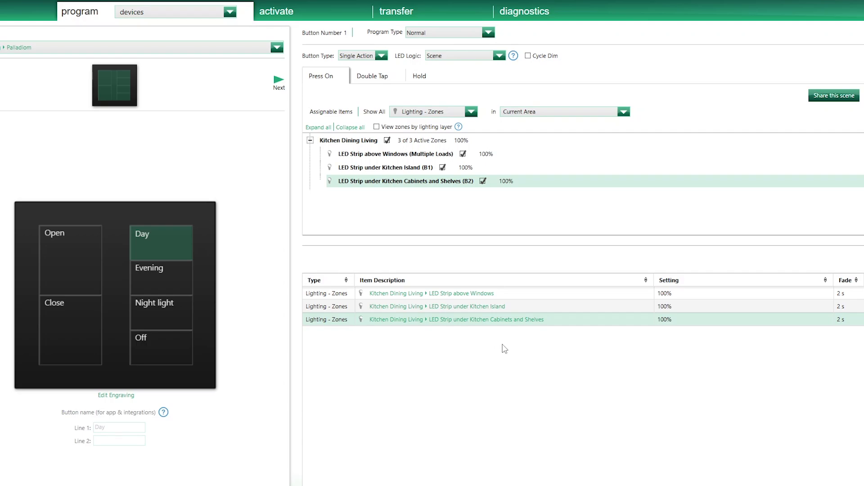
right_click(504, 297)
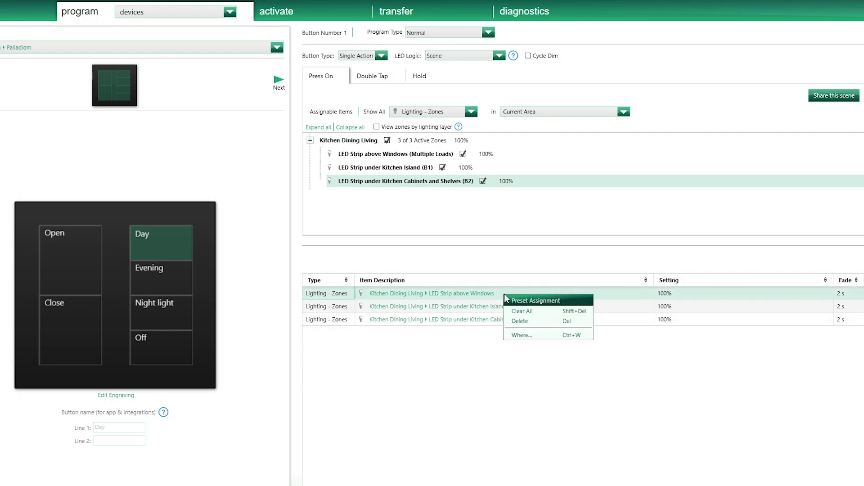
click(517, 322)
Confirm the Windows strip removal and program Evening: Island 5%, Cabinets 60%.
click(360, 288)
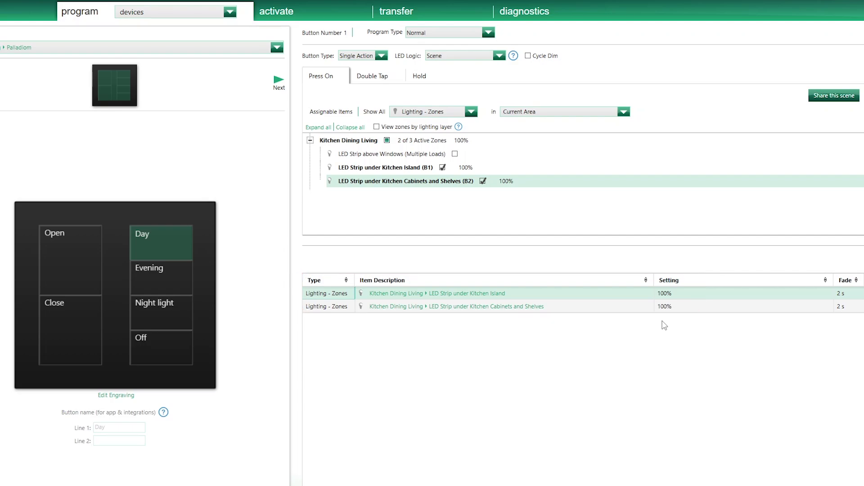
click(162, 277)
mouse_move(481, 170)
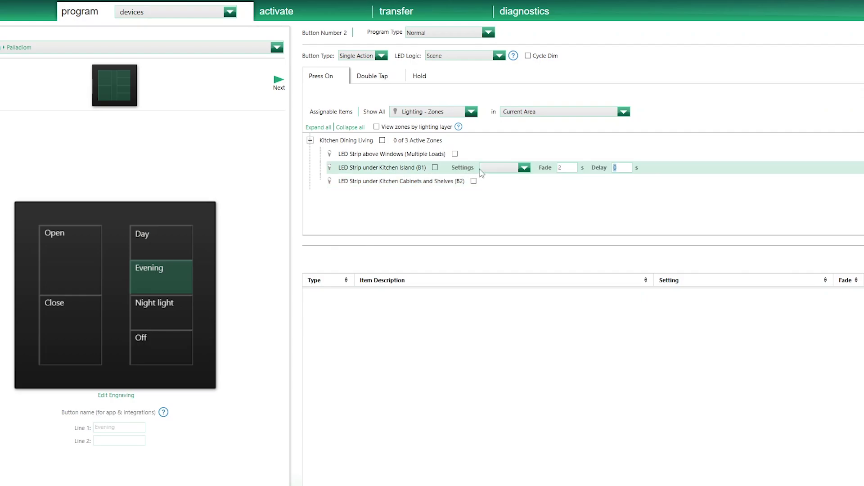
text(5)
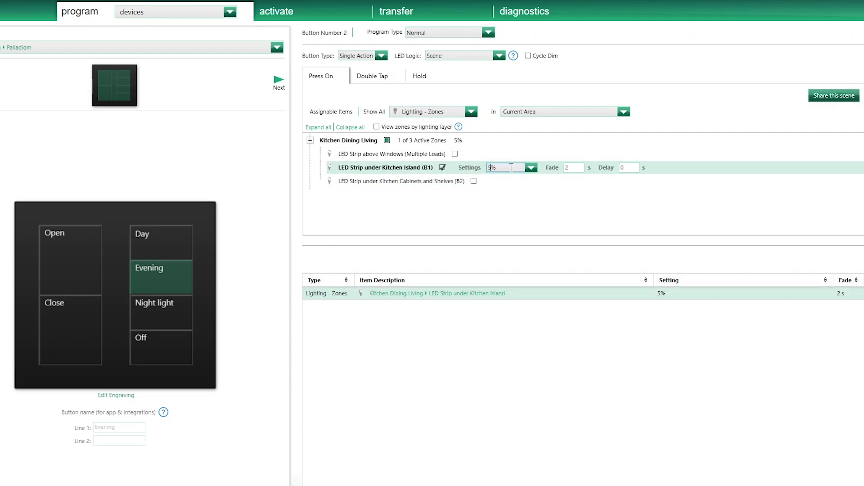
click(534, 180)
text(60)
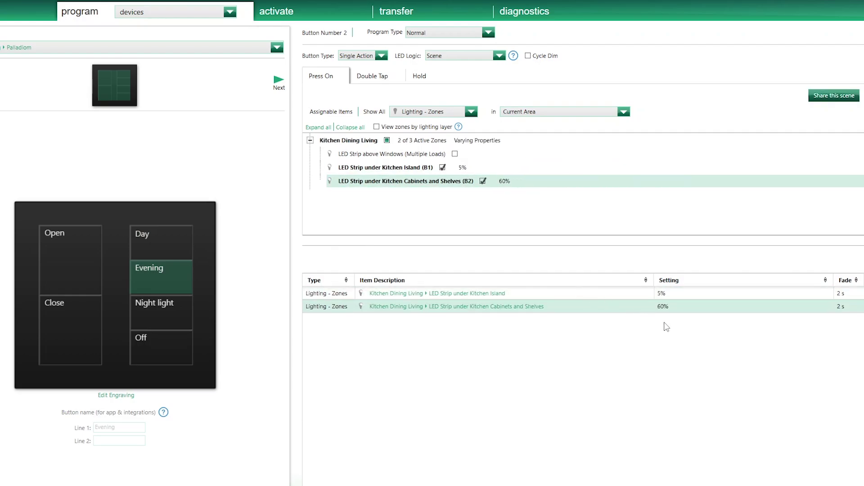
Program Night light with the Island and Cabinets strips at 5%.
click(159, 321)
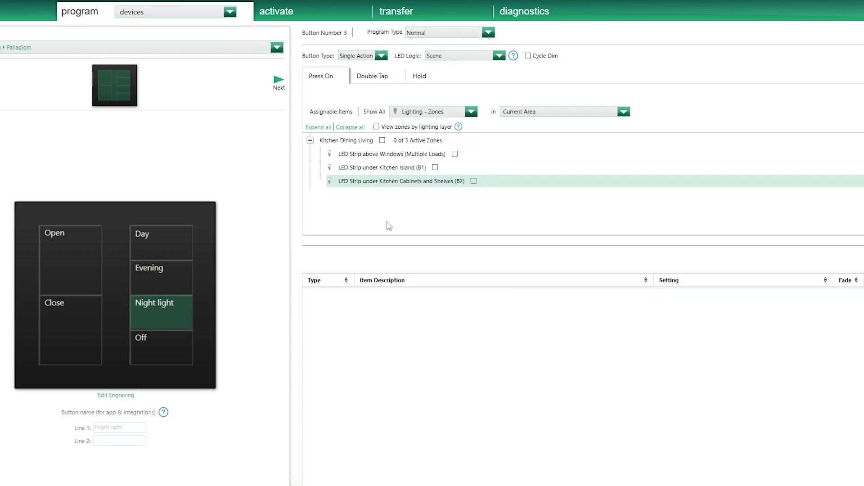
click(435, 168)
click(473, 181)
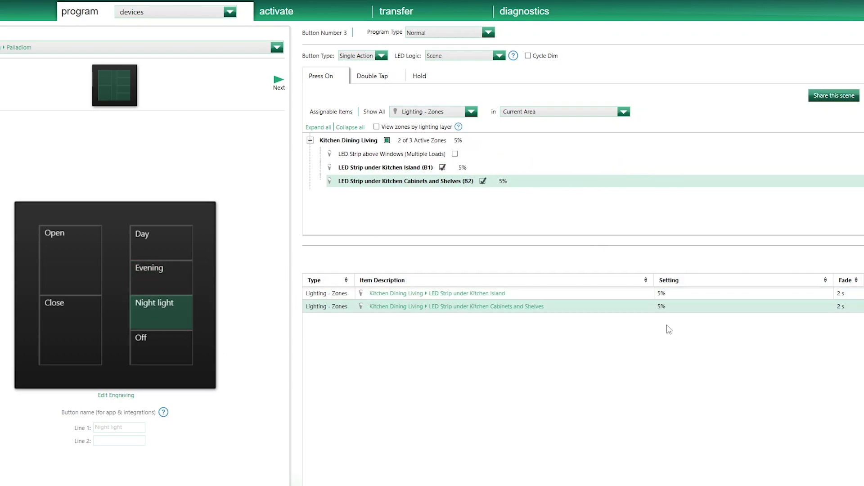
Program Off with the Island and Cabinets strips at 0%.
click(132, 360)
click(434, 167)
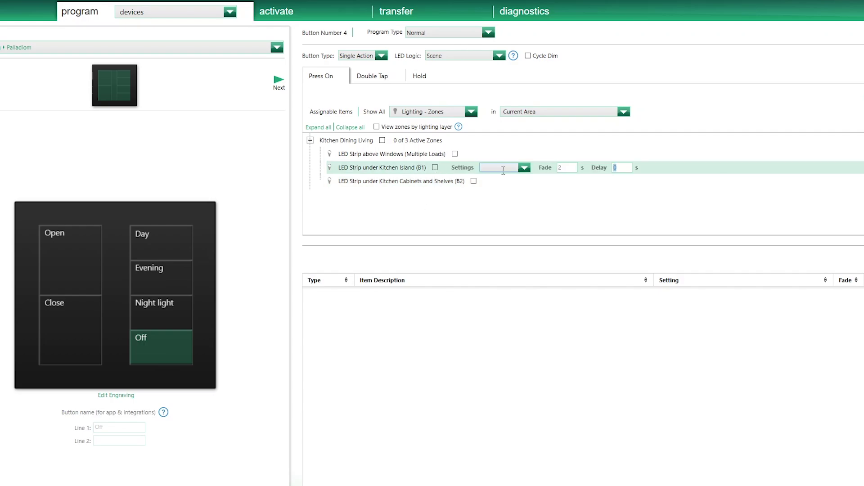
click(520, 168)
click(506, 232)
click(474, 181)
click(544, 181)
click(544, 245)
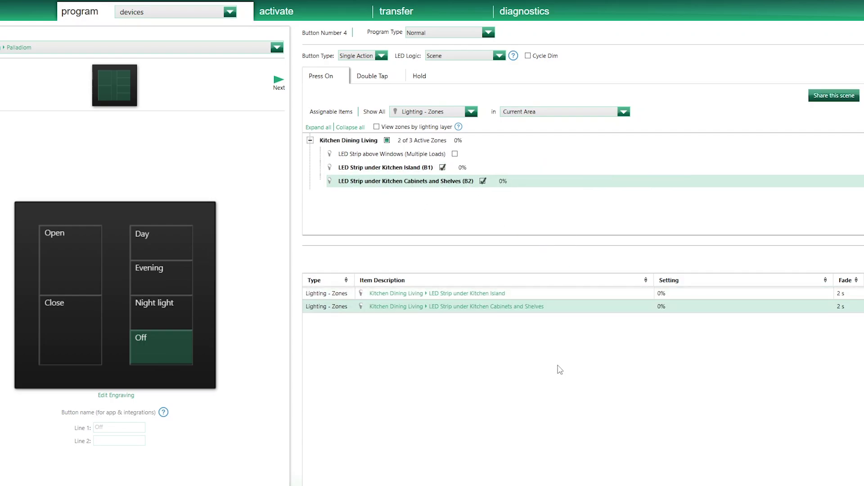